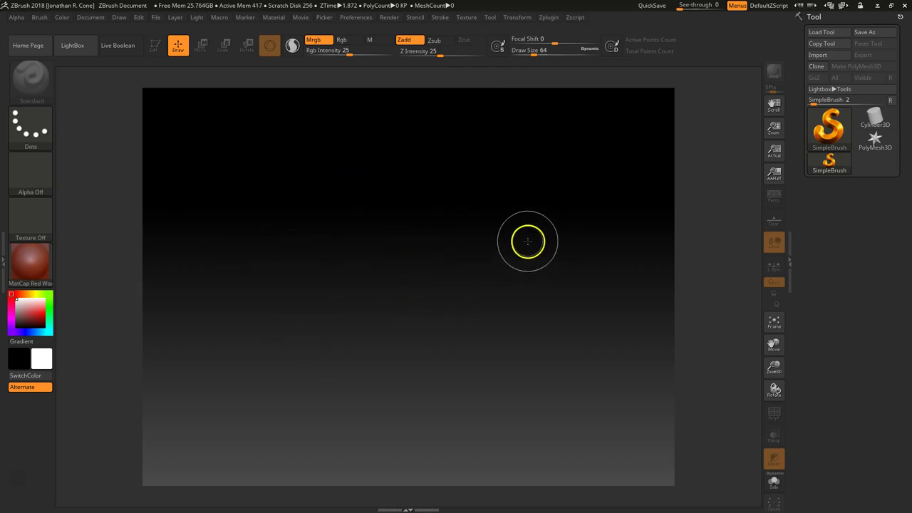
# Draw a large Sphere3D primitive on the canvas and switch it to Edit mode
pyautogui.click(829, 132)
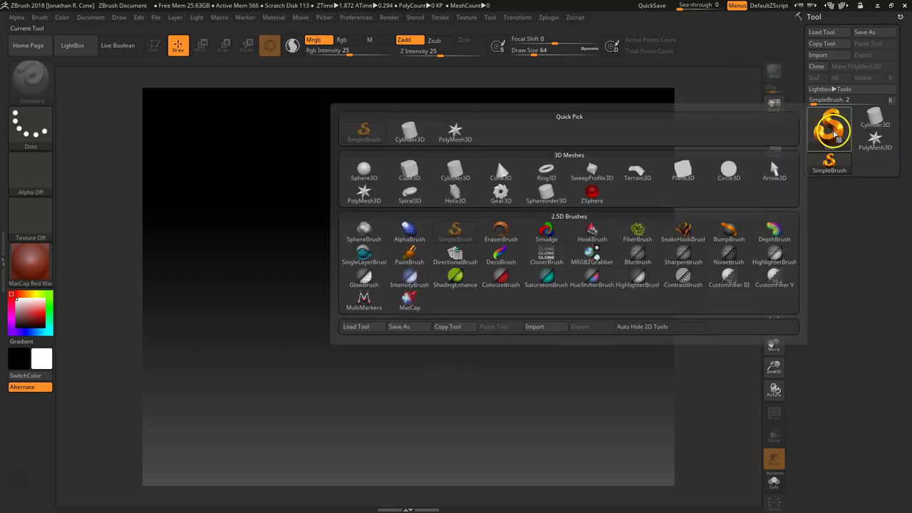
pyautogui.click(874, 120)
pyautogui.click(827, 137)
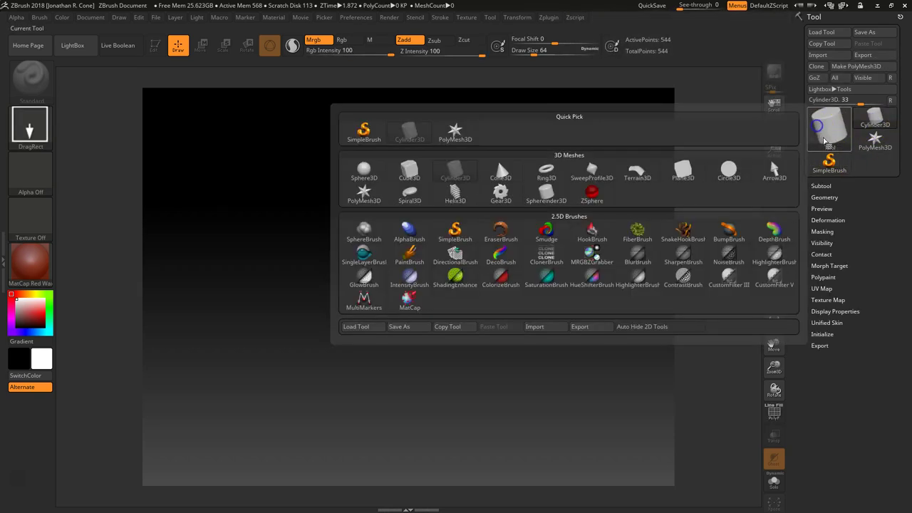
pyautogui.click(374, 175)
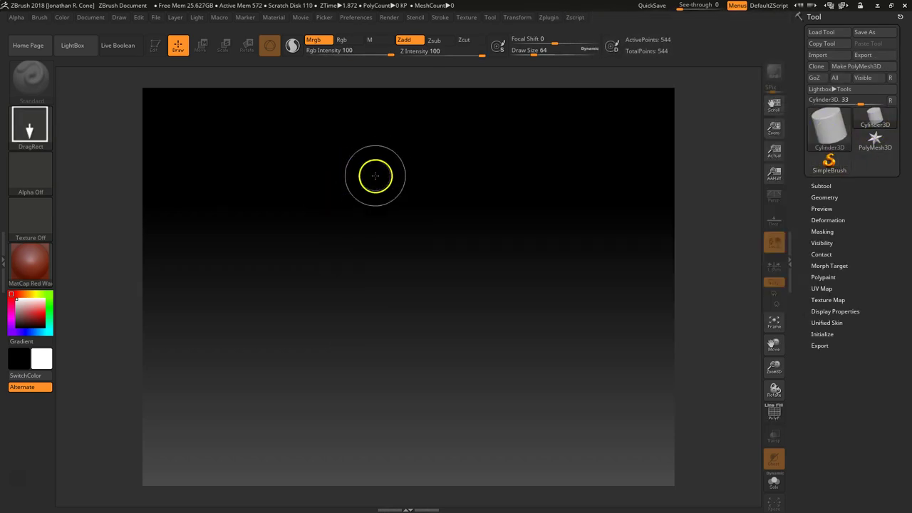
pyautogui.click(829, 129)
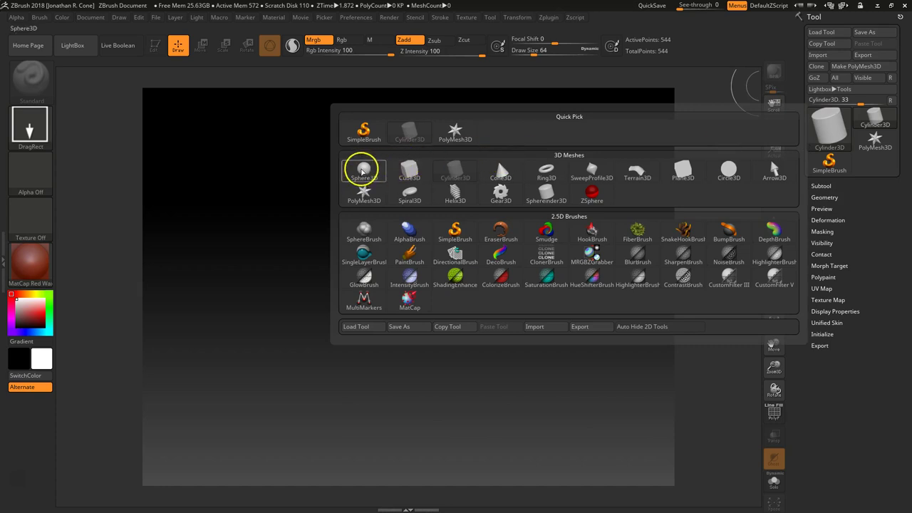
pyautogui.moveTo(363, 172)
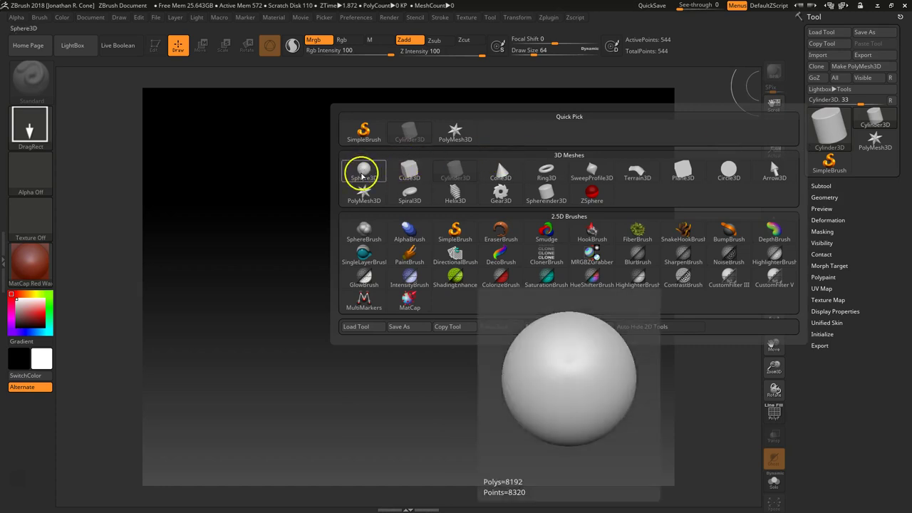
pyautogui.click(364, 171)
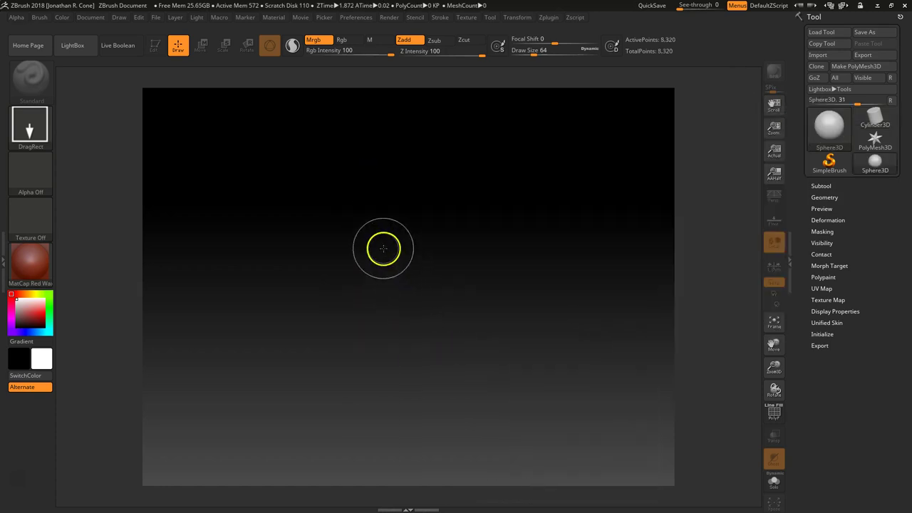
pyautogui.moveTo(387, 236)
pyautogui.mouseDown()
pyautogui.moveTo(401, 320)
pyautogui.moveTo(390, 376)
pyautogui.moveTo(381, 379)
pyautogui.moveTo(448, 361)
pyautogui.moveTo(387, 363)
pyautogui.moveTo(430, 350)
pyautogui.moveTo(326, 330)
pyautogui.moveTo(471, 306)
pyautogui.moveTo(393, 395)
pyautogui.moveTo(307, 425)
pyautogui.moveTo(385, 463)
pyautogui.moveTo(509, 448)
pyautogui.moveTo(658, 300)
pyautogui.moveTo(663, 171)
pyautogui.moveTo(545, 324)
pyautogui.moveTo(348, 420)
pyautogui.moveTo(384, 419)
pyautogui.mouseUp()
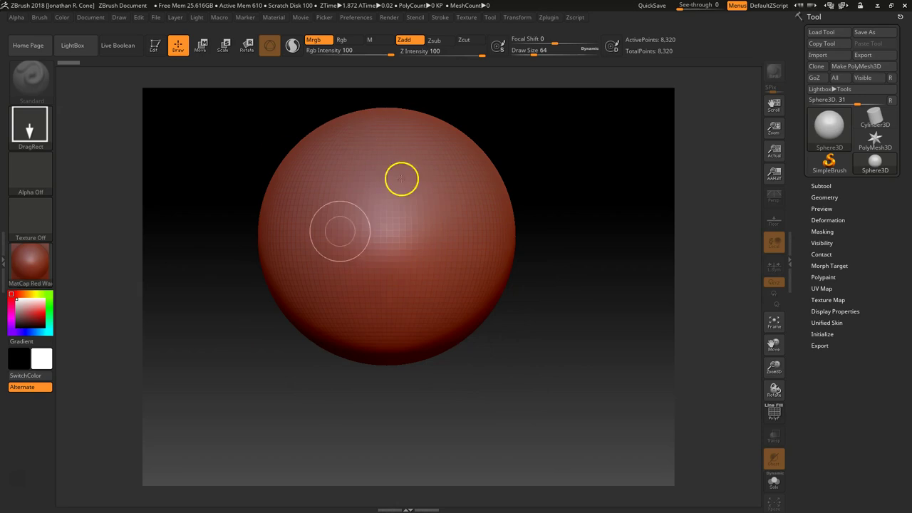
pyautogui.click(155, 47)
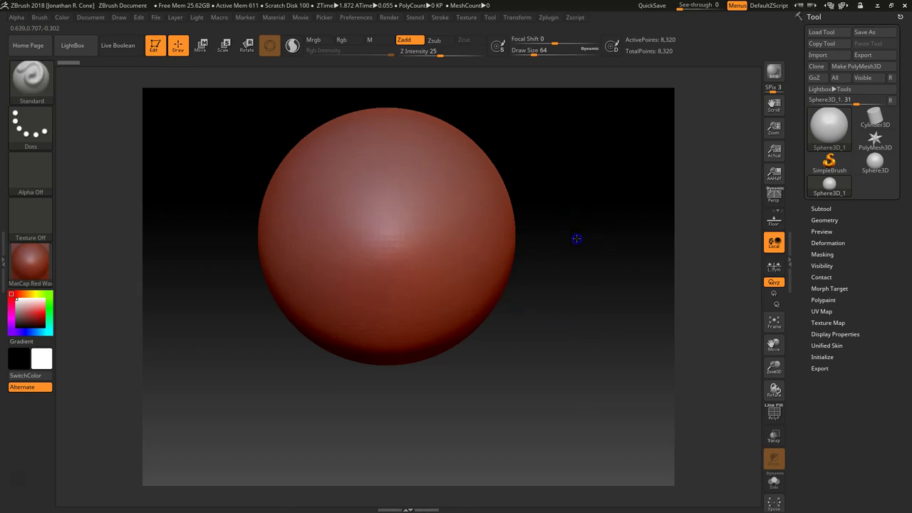
# Examine the sphere from different angles and distances by orbiting, panning and zooming
pyautogui.moveTo(628, 200); pyautogui.dragTo(555, 202)
pyautogui.press('super')
pyautogui.click(549, 200)
pyautogui.keyDown('alt'); pyautogui.moveTo(563, 184); pyautogui.dragTo(542, 242); pyautogui.keyUp('alt')
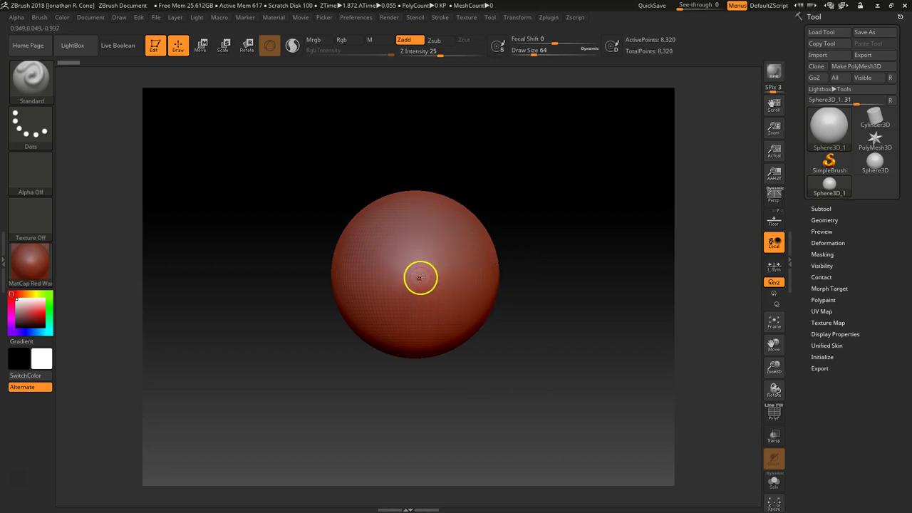
pyautogui.keyDown('alt'); pyautogui.moveTo(548, 234); pyautogui.dragTo(634, 301); pyautogui.keyUp('alt')
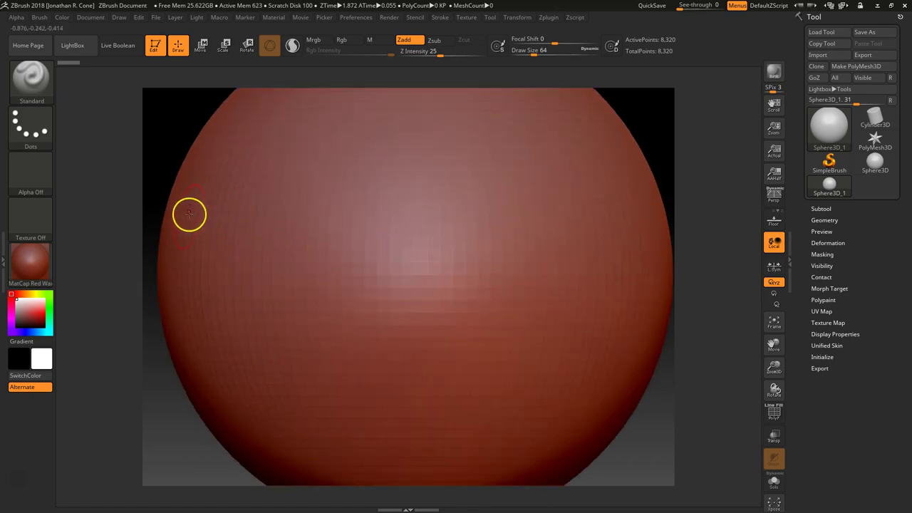
pyautogui.keyDown('alt'); pyautogui.moveTo(649, 114); pyautogui.dragTo(551, 107); pyautogui.keyUp('alt')
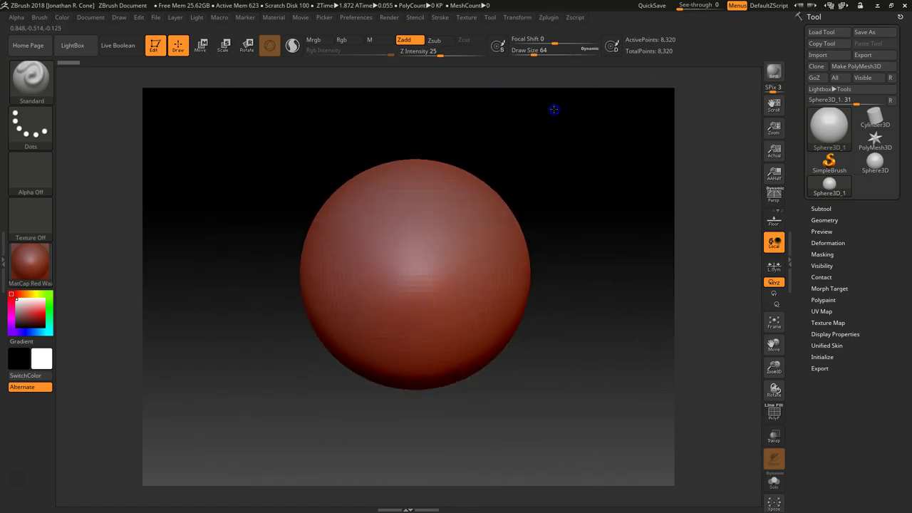
# Set the sphere's initial divisions to HDivide 256 and VDivide 120
pyautogui.click(823, 357)
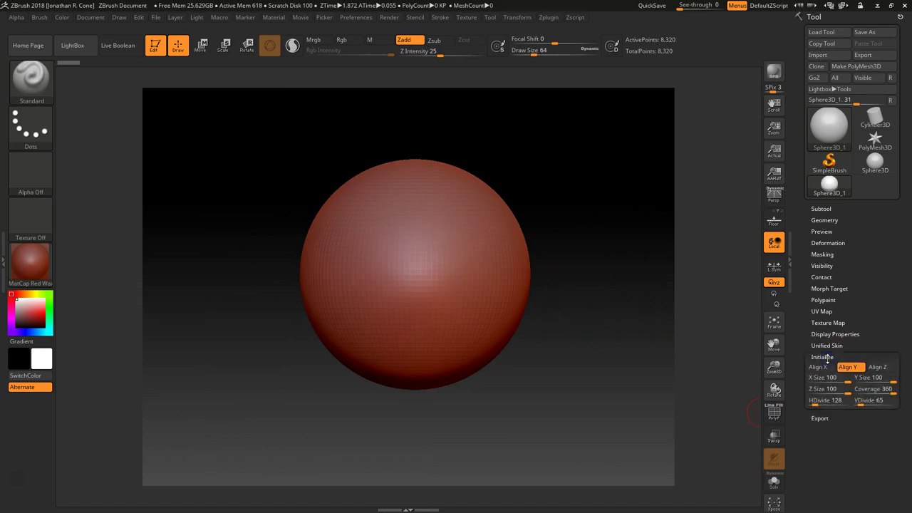
pyautogui.click(825, 401)
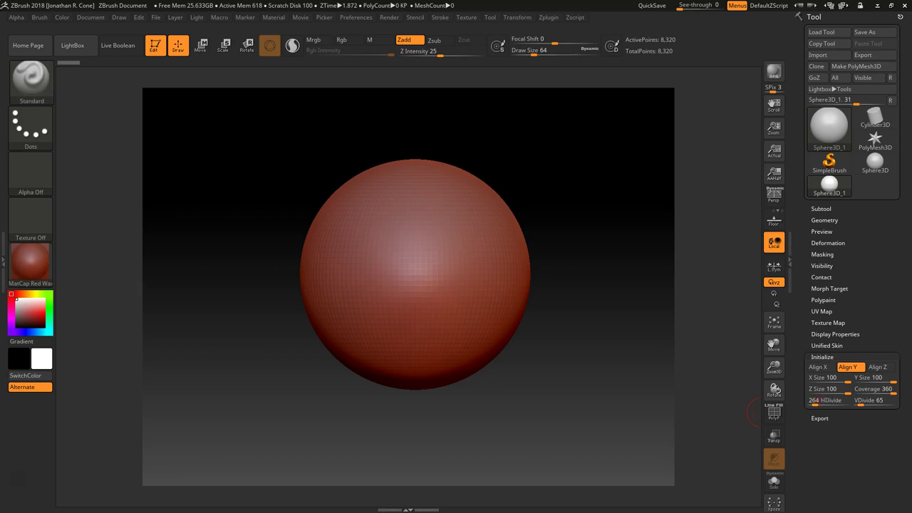
pyautogui.click(880, 401)
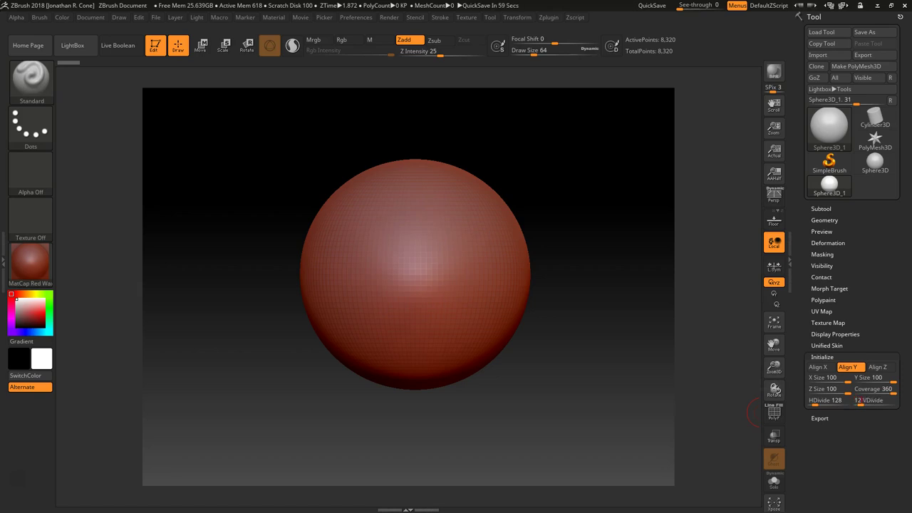
pyautogui.press('Return')
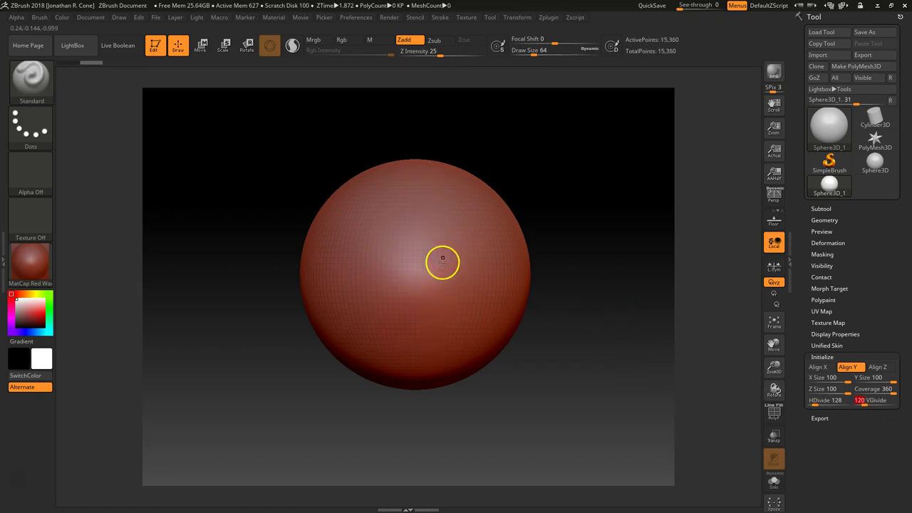
pyautogui.click(834, 401)
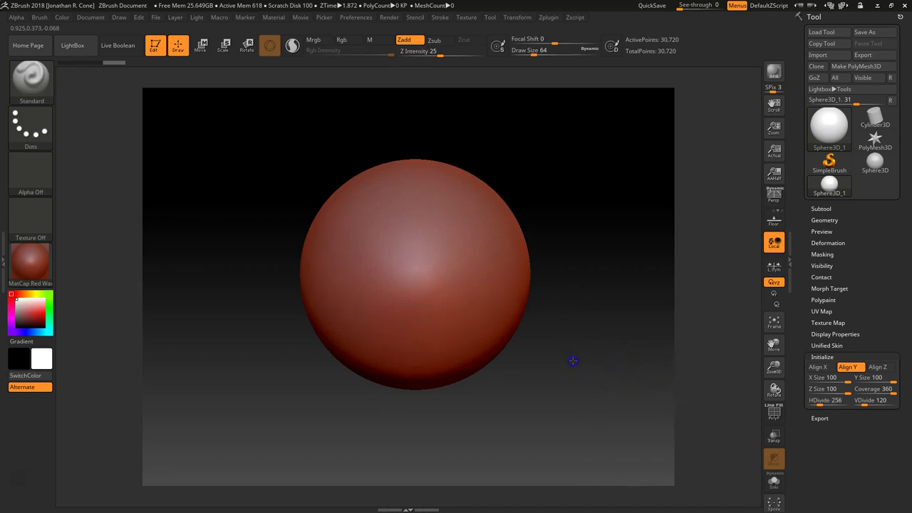
# Try to sculpt on the sphere primitive, and convert it to a PolyMesh3D
pyautogui.moveTo(536, 306)
pyautogui.mouseDown()
pyautogui.moveTo(572, 305)
pyautogui.moveTo(476, 296)
pyautogui.mouseUp()
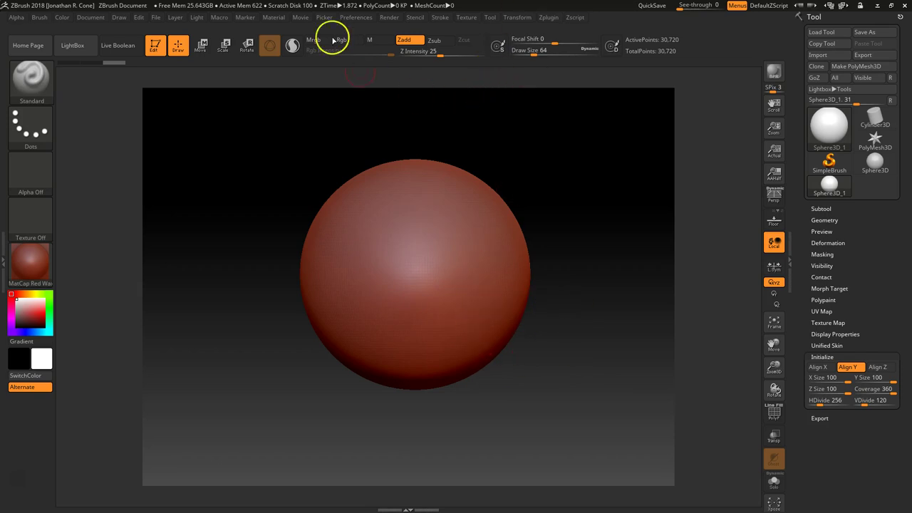
pyautogui.click(471, 268)
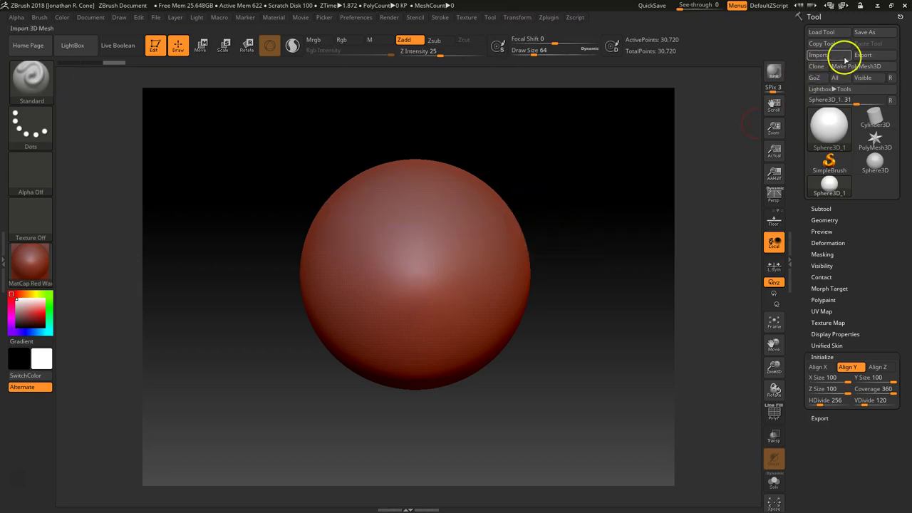
pyautogui.moveTo(454, 286); pyautogui.dragTo(446, 226)
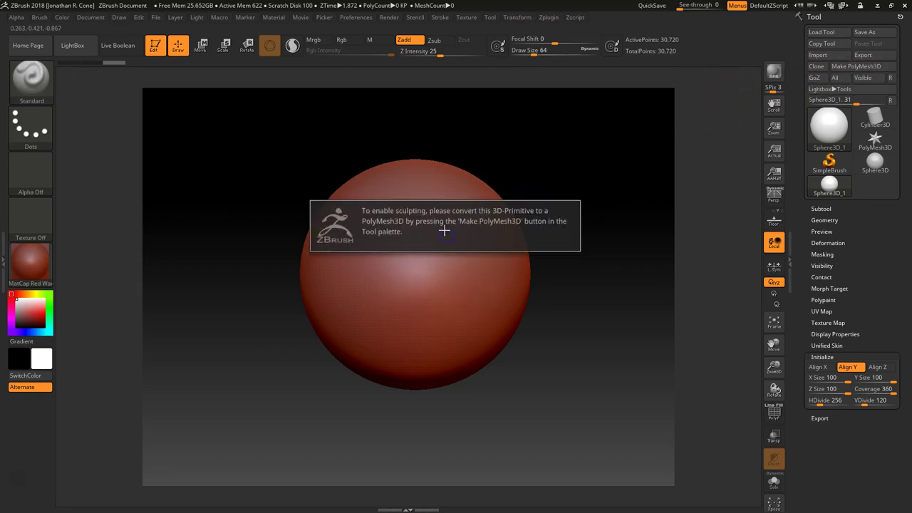
pyautogui.click(855, 66)
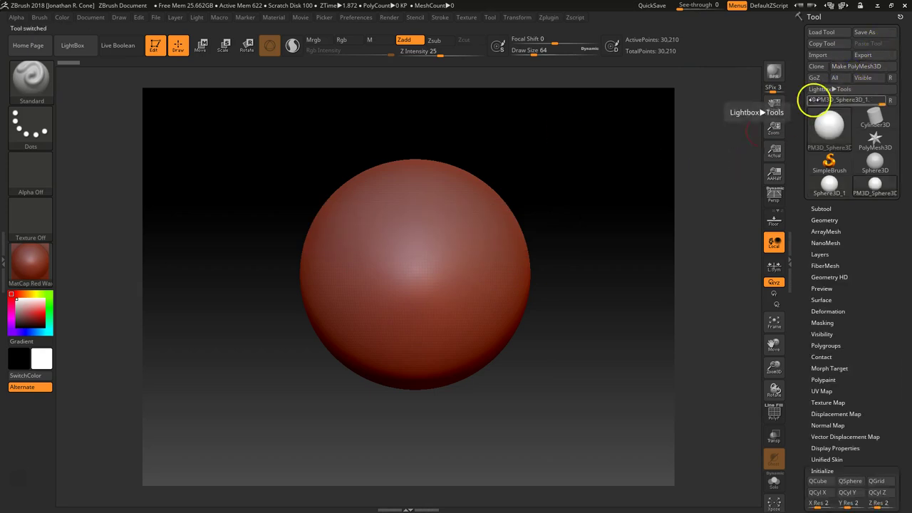
# Sculpt test strokes on the polymesh sphere with the Standard brush and undo them
pyautogui.moveTo(433, 228)
pyautogui.mouseDown()
pyautogui.moveTo(447, 318)
pyautogui.moveTo(485, 291)
pyautogui.mouseUp()
pyautogui.hotkey('ctrl', 'z')
pyautogui.hotkey('ctrl', 'z')
pyautogui.hotkey('ctrl', 'z')
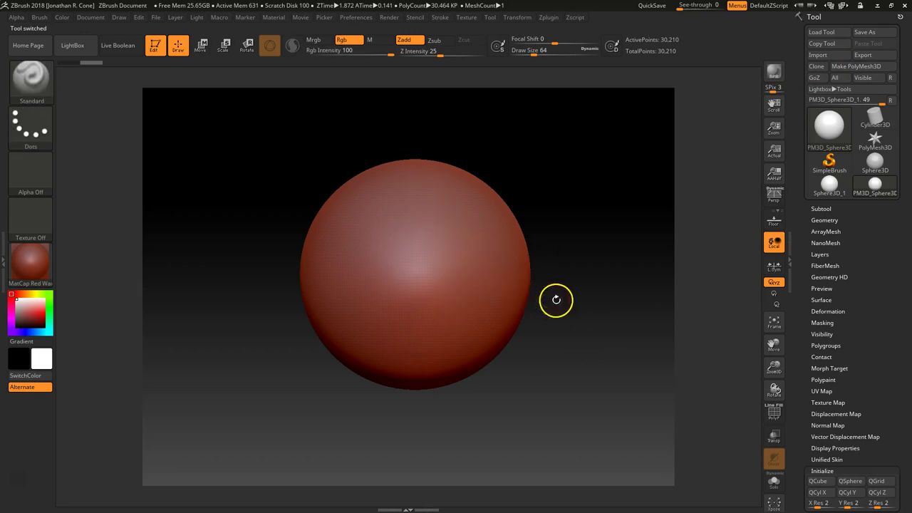
pyautogui.moveTo(479, 224); pyautogui.dragTo(467, 303)
pyautogui.moveTo(285, 335)
pyautogui.mouseDown()
pyautogui.moveTo(177, 271)
pyautogui.moveTo(240, 372)
pyautogui.moveTo(222, 363)
pyautogui.moveTo(450, 378)
pyautogui.moveTo(532, 373)
pyautogui.moveTo(507, 383)
pyautogui.mouseUp()
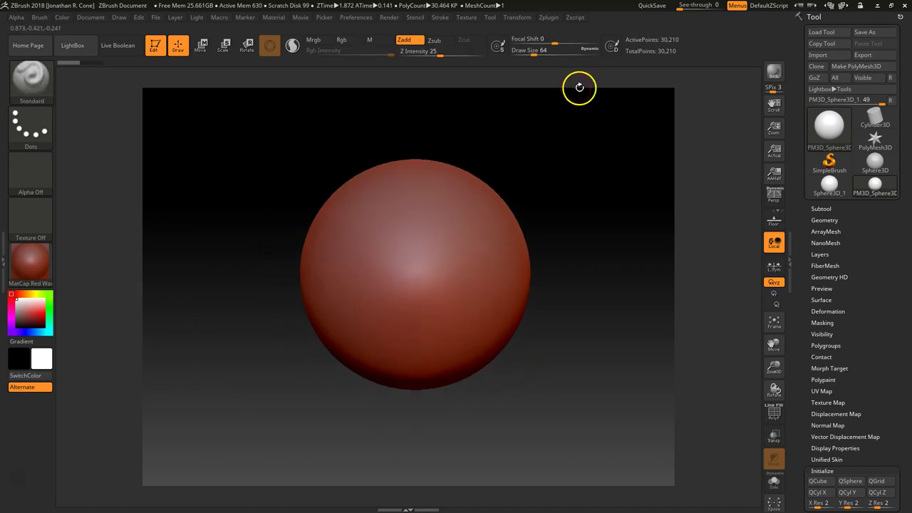
# Activate sculpting symmetry and test it with a mirrored stroke on the sphere, undoing that stroke
pyautogui.click(524, 17)
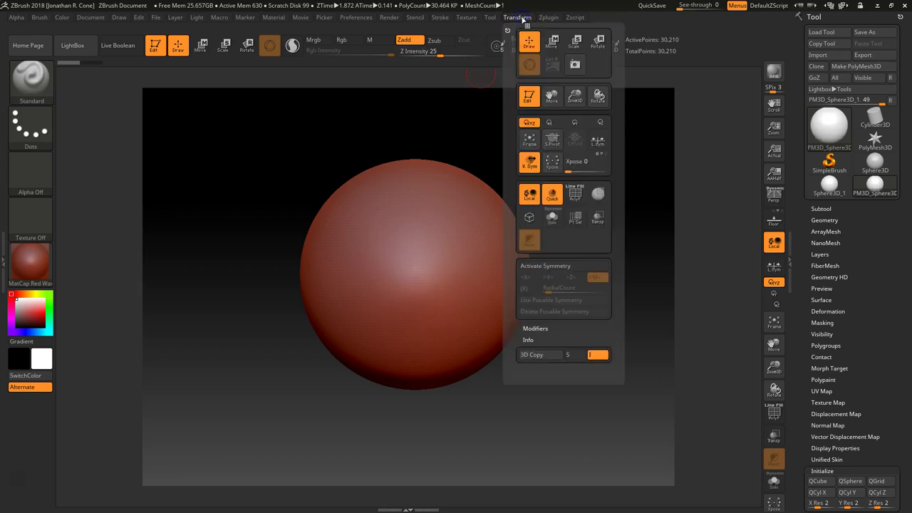
pyautogui.click(549, 265)
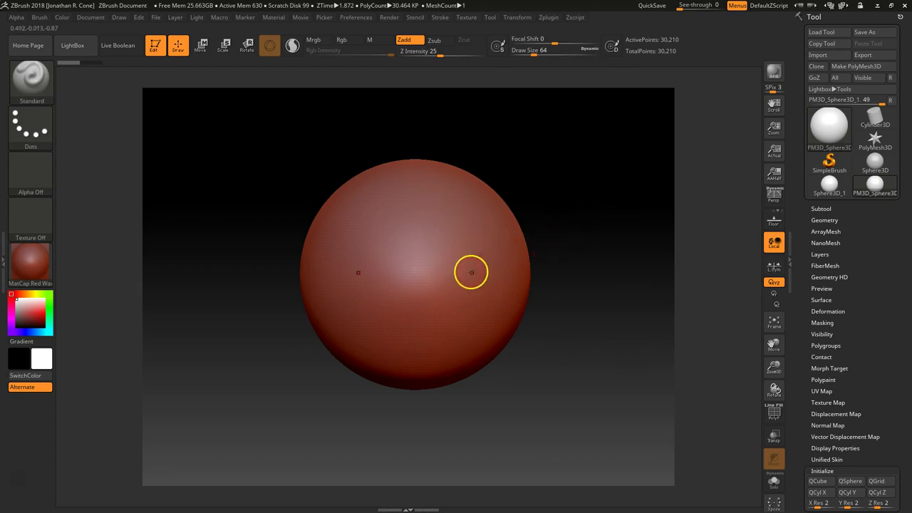
pyautogui.moveTo(490, 235)
pyautogui.mouseDown()
pyautogui.moveTo(487, 281)
pyautogui.moveTo(501, 288)
pyautogui.moveTo(483, 307)
pyautogui.mouseUp()
pyautogui.press('ctrl')
pyautogui.hotkey('ctrl', 'z')
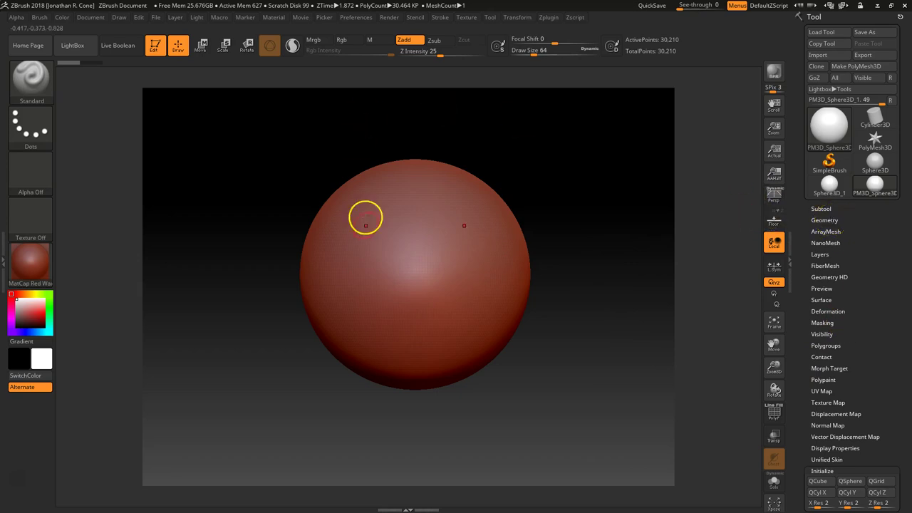
# Turn on perspective distortion and the floor grid for the sphere's view
pyautogui.click(774, 200)
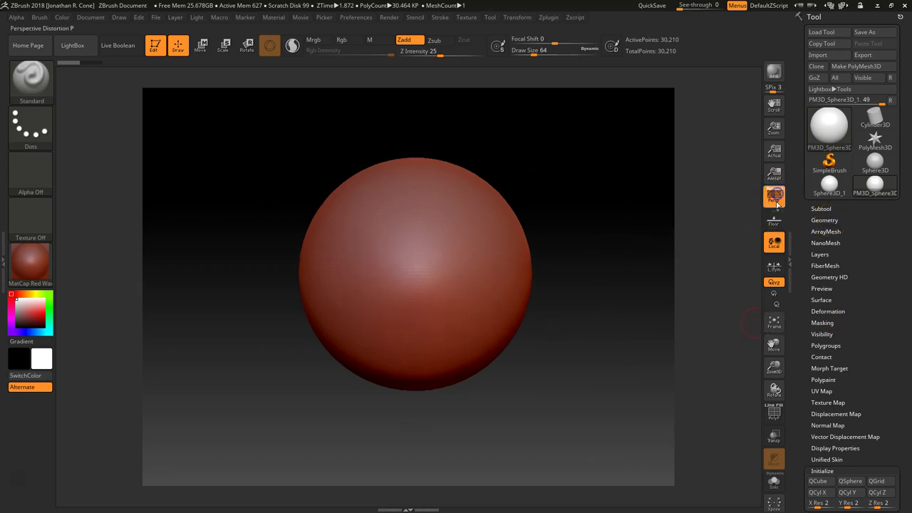
pyautogui.moveTo(608, 279)
pyautogui.mouseDown()
pyautogui.moveTo(585, 289)
pyautogui.moveTo(609, 280)
pyautogui.moveTo(575, 309)
pyautogui.mouseUp()
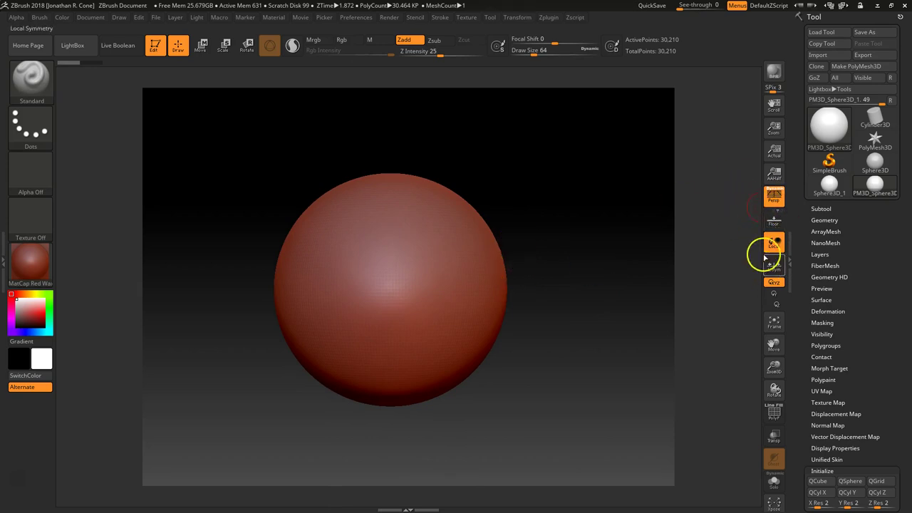
pyautogui.click(775, 219)
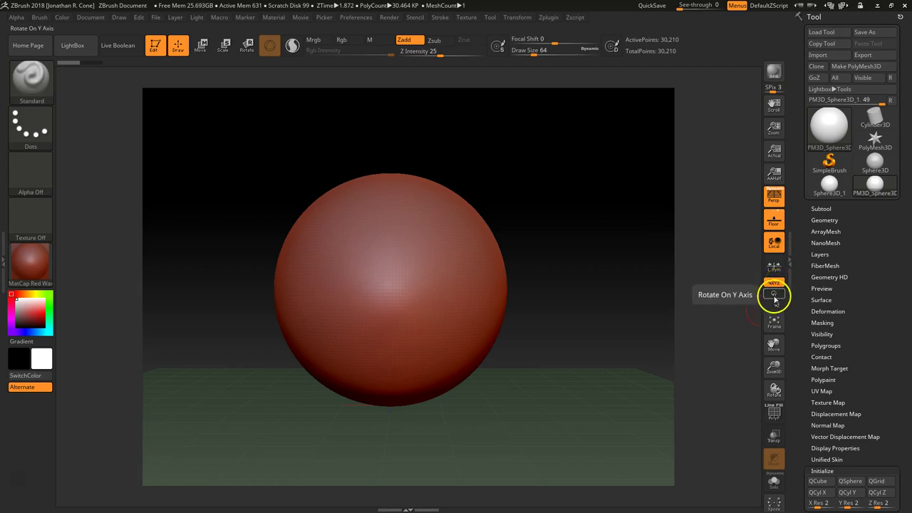
# Compare Y-axis rotation with free XYZ rotation around the sphere, and leave the view constrained to the Y axis
pyautogui.moveTo(563, 308); pyautogui.dragTo(591, 299)
pyautogui.moveTo(552, 322); pyautogui.dragTo(768, 308)
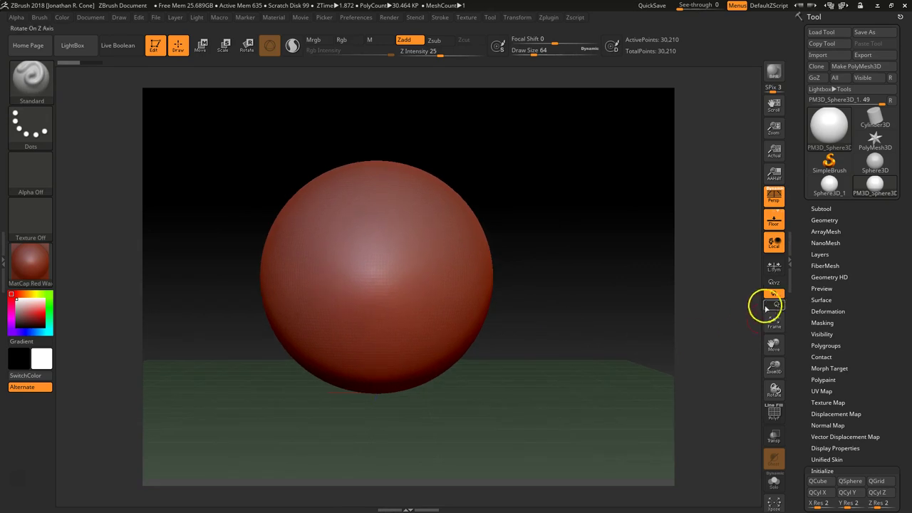
pyautogui.click(774, 282)
pyautogui.moveTo(571, 335); pyautogui.dragTo(394, 93)
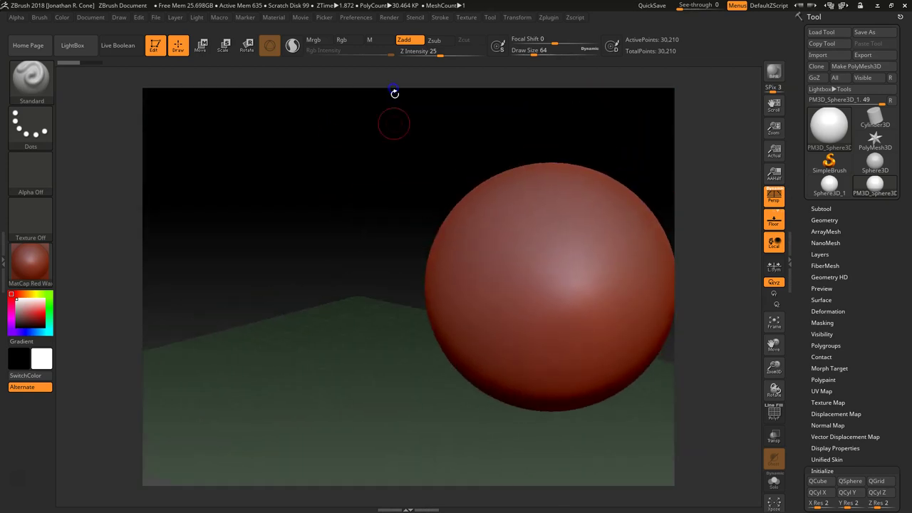
pyautogui.moveTo(388, 366)
pyautogui.mouseDown()
pyautogui.moveTo(409, 362)
pyautogui.moveTo(393, 354)
pyautogui.moveTo(400, 379)
pyautogui.mouseUp()
pyautogui.moveTo(584, 415)
pyautogui.mouseDown()
pyautogui.moveTo(546, 404)
pyautogui.moveTo(546, 380)
pyautogui.moveTo(521, 401)
pyautogui.mouseUp()
pyautogui.keyDown('alt'); pyautogui.moveTo(460, 439); pyautogui.dragTo(501, 420); pyautogui.keyUp('alt')
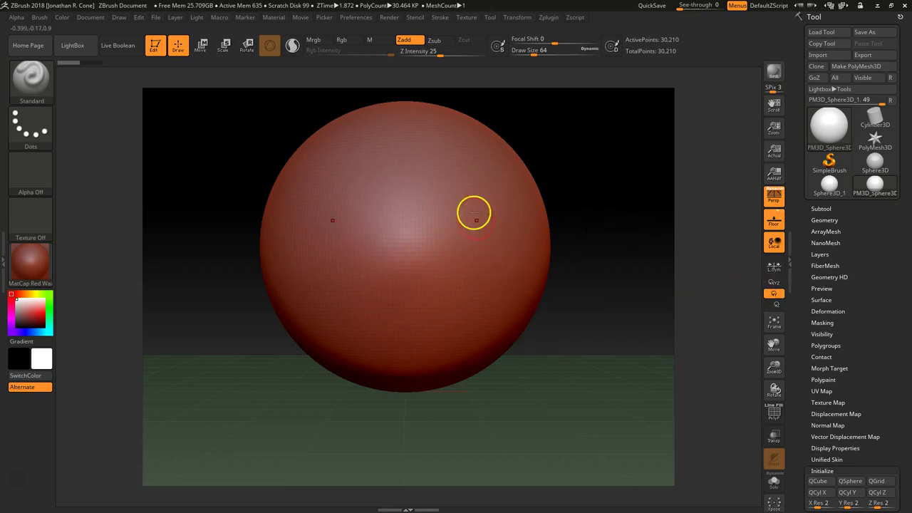
pyautogui.moveTo(583, 222)
pyautogui.mouseDown()
pyautogui.moveTo(589, 207)
pyautogui.moveTo(584, 236)
pyautogui.mouseUp()
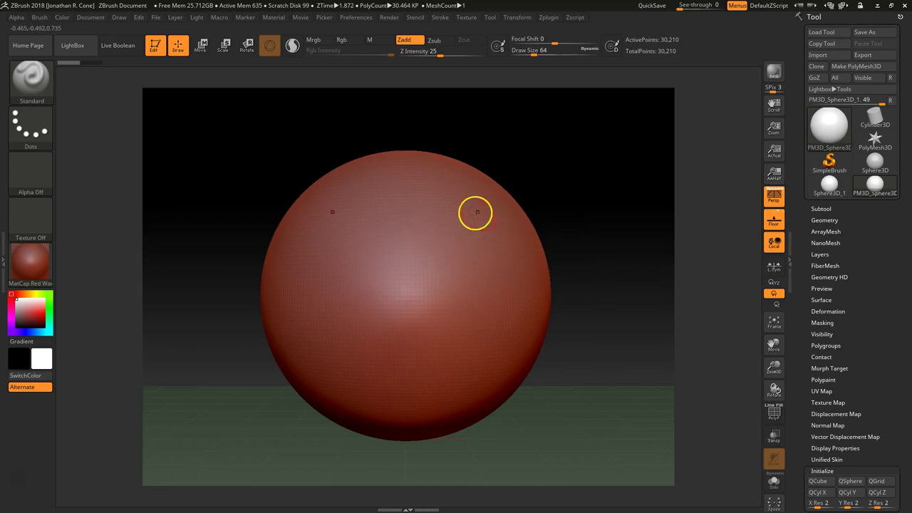
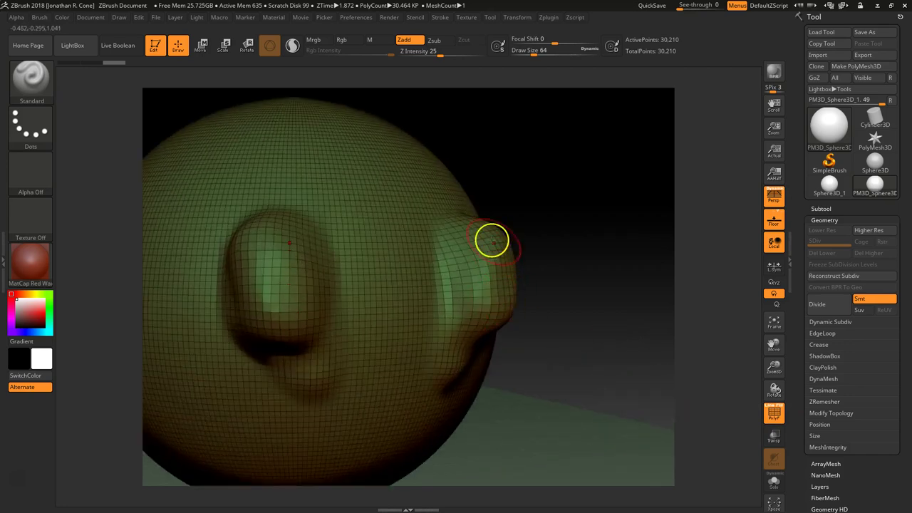
# Undo the last sculpted bulges on the sphere
pyautogui.hotkey('ctrl', 'z')
pyautogui.hotkey('ctrl', 'z')
pyautogui.moveTo(570, 332)
pyautogui.mouseDown()
pyautogui.moveTo(565, 370)
pyautogui.moveTo(554, 375)
pyautogui.moveTo(611, 387)
pyautogui.moveTo(560, 368)
pyautogui.moveTo(566, 322)
pyautogui.moveTo(518, 352)
pyautogui.mouseUp()
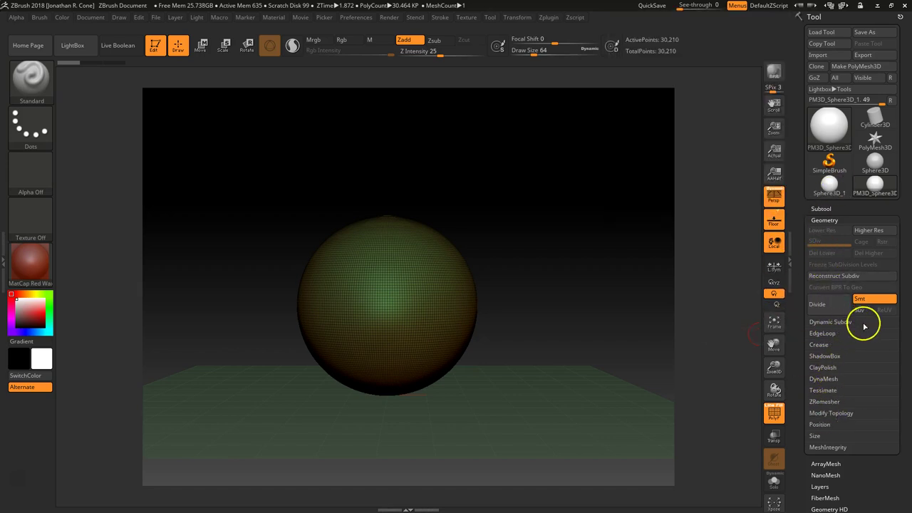
# Try converting the sphere to DynaMesh at resolution 128, and undo the conversion
pyautogui.click(840, 380)
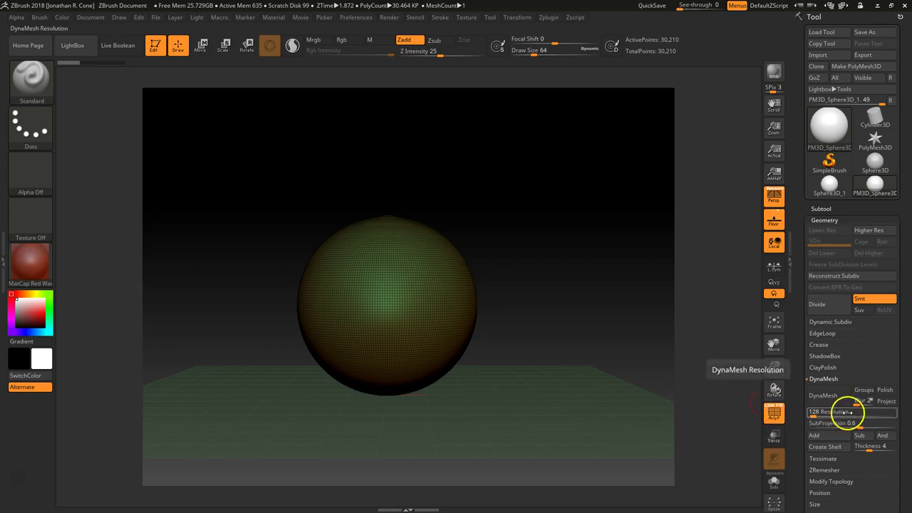
pyautogui.click(823, 396)
pyautogui.keyDown('alt'); pyautogui.moveTo(494, 332); pyautogui.dragTo(611, 308); pyautogui.keyUp('alt')
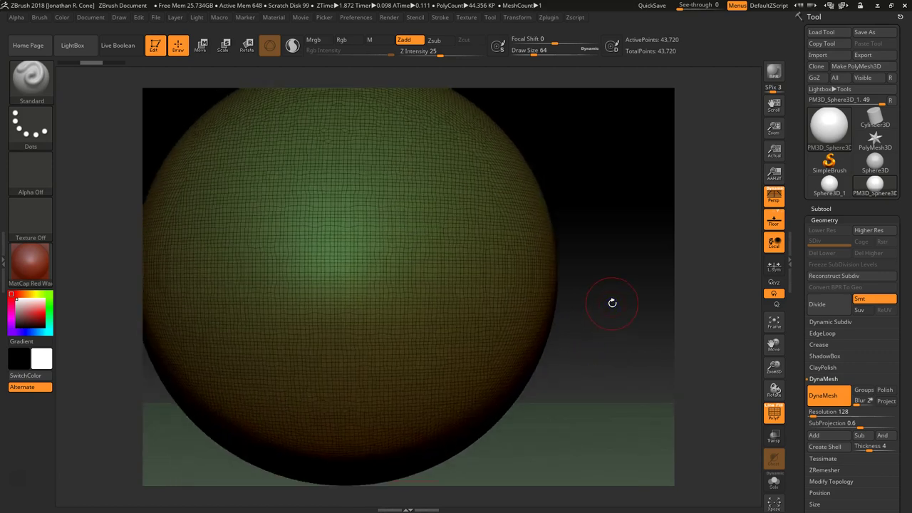
pyautogui.keyDown('ctrl'); pyautogui.moveTo(652, 350); pyautogui.dragTo(655, 354); pyautogui.keyUp('ctrl')
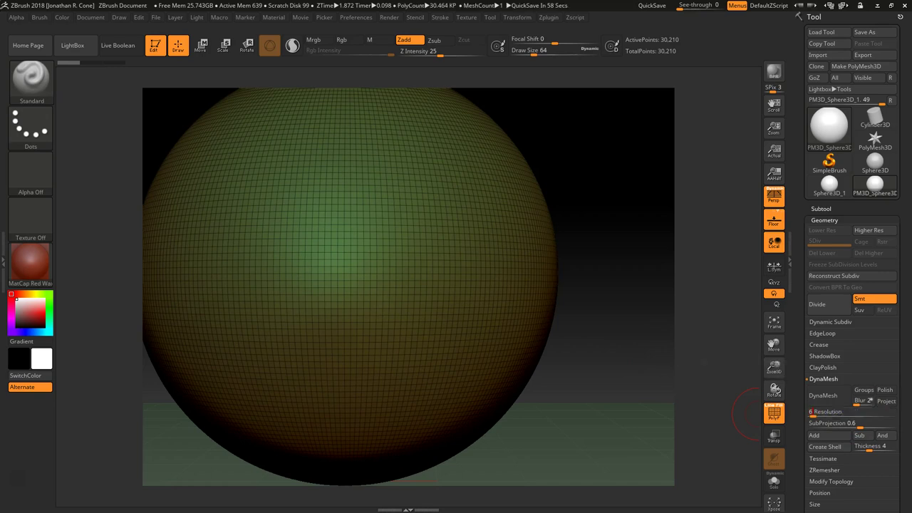
# Set the DynaMesh resolution to 64 and convert the sphere to DynaMesh
pyautogui.click(827, 396)
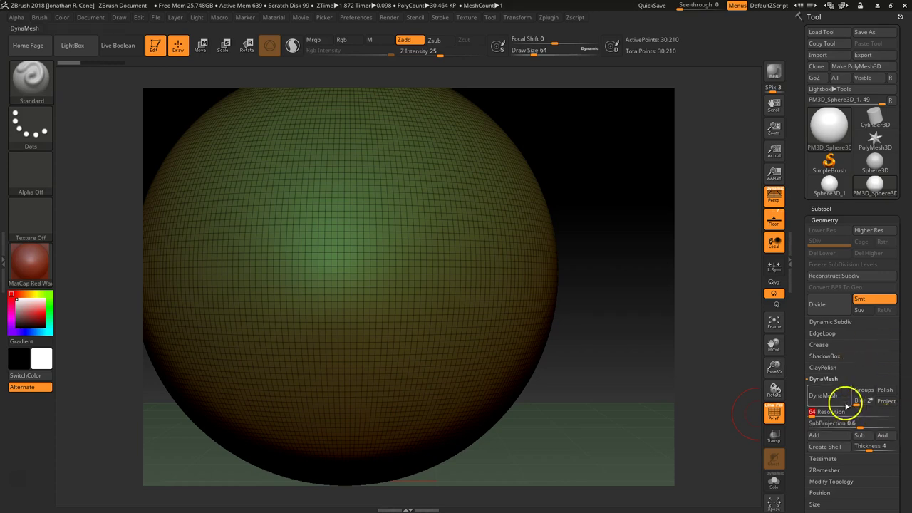
pyautogui.keyDown('alt'); pyautogui.moveTo(602, 346); pyautogui.dragTo(532, 326); pyautogui.keyUp('alt')
pyautogui.keyDown('alt'); pyautogui.moveTo(532, 267); pyautogui.dragTo(520, 314); pyautogui.keyUp('alt')
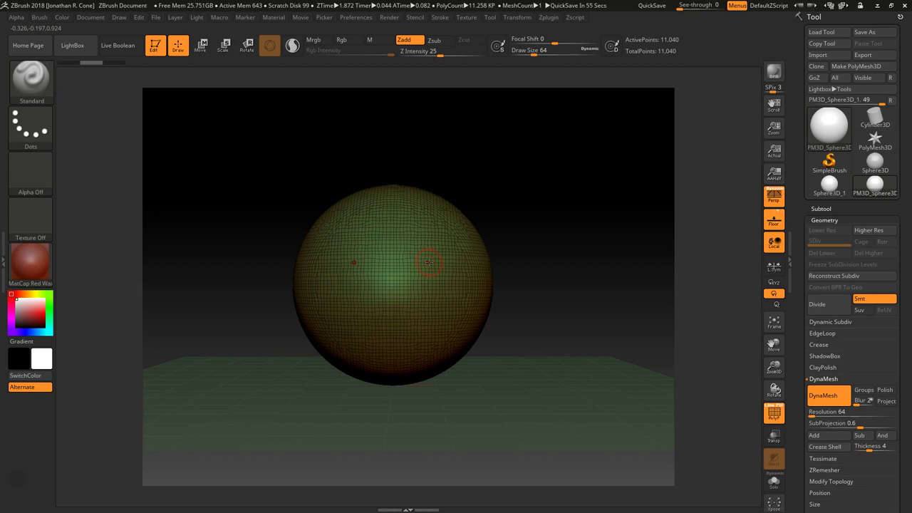
# Hide the polygon wireframe and view the plain sphere from several angles
pyautogui.hotkey('shift', 'f')
pyautogui.moveTo(571, 360); pyautogui.dragTo(568, 332)
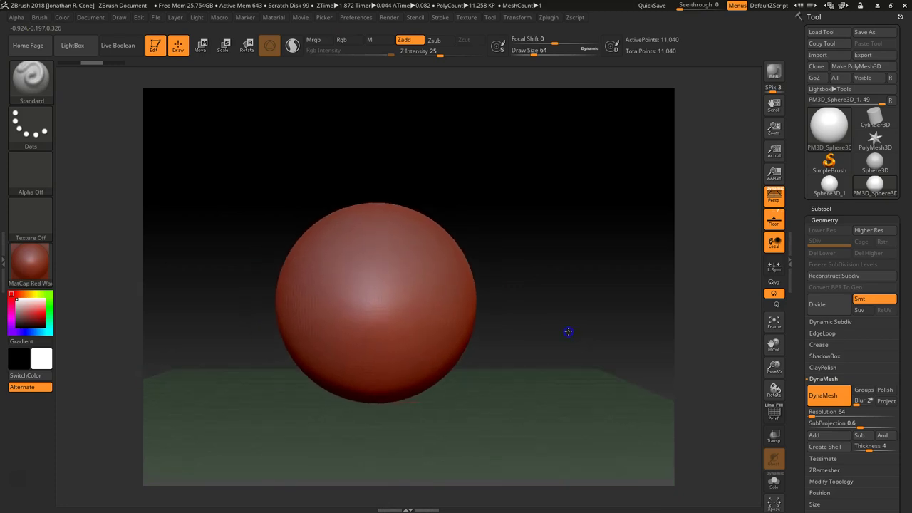
pyautogui.moveTo(535, 368); pyautogui.dragTo(514, 328)
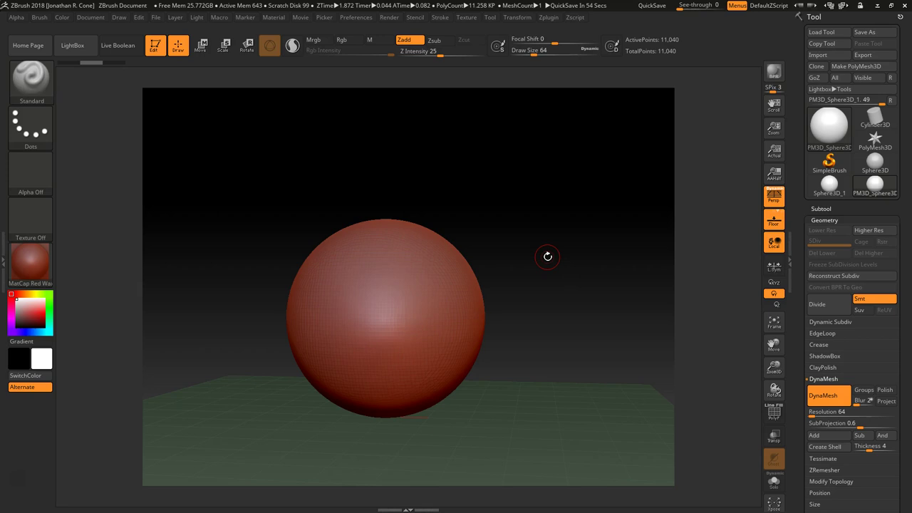
pyautogui.moveTo(540, 267); pyautogui.dragTo(469, 244)
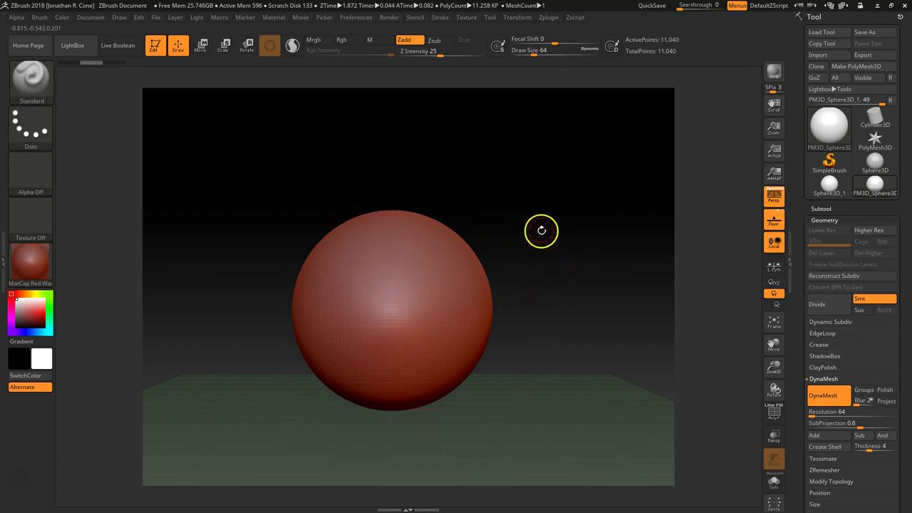
pyautogui.moveTo(562, 267); pyautogui.dragTo(663, 299)
# Compare the view around the sphere with the floor grid off and on, leaving the grid shown
pyautogui.click(773, 224)
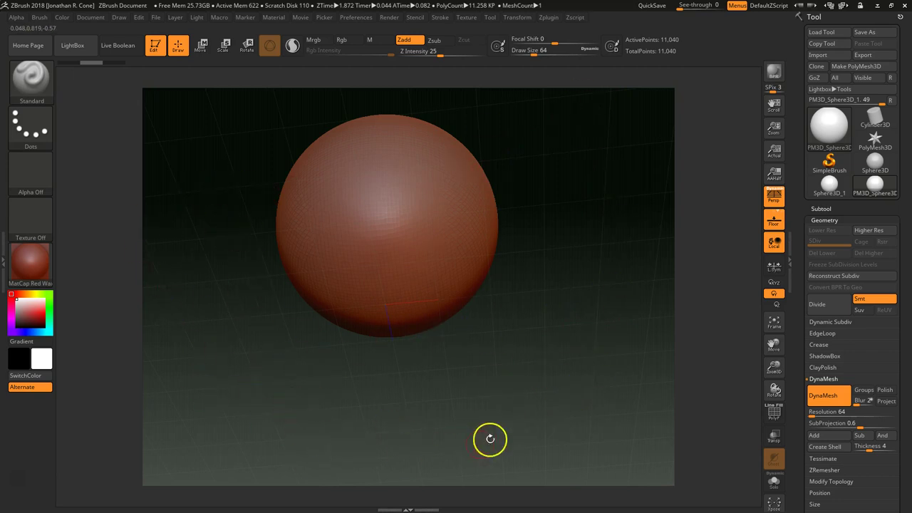
pyautogui.moveTo(565, 263); pyautogui.dragTo(408, 315)
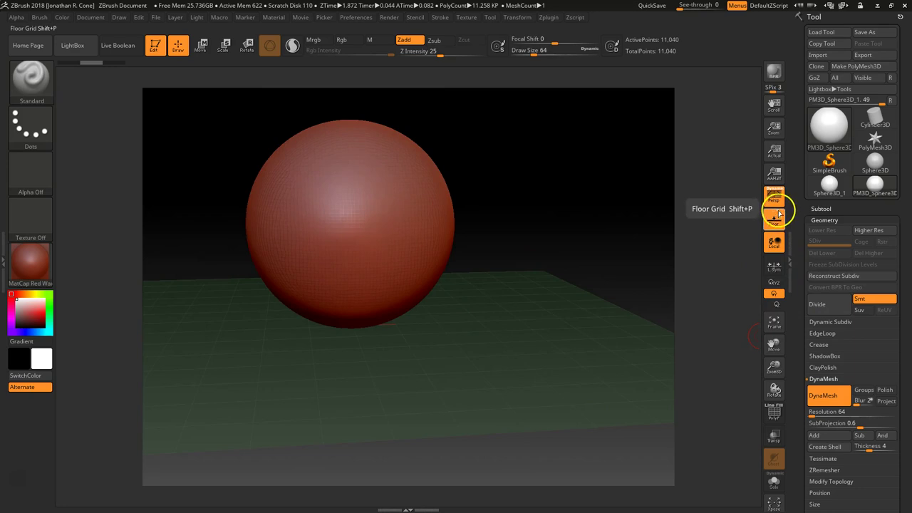
pyautogui.click(779, 212)
pyautogui.moveTo(501, 357)
pyautogui.mouseDown()
pyautogui.moveTo(471, 363)
pyautogui.moveTo(489, 350)
pyautogui.mouseUp()
pyautogui.click(777, 215)
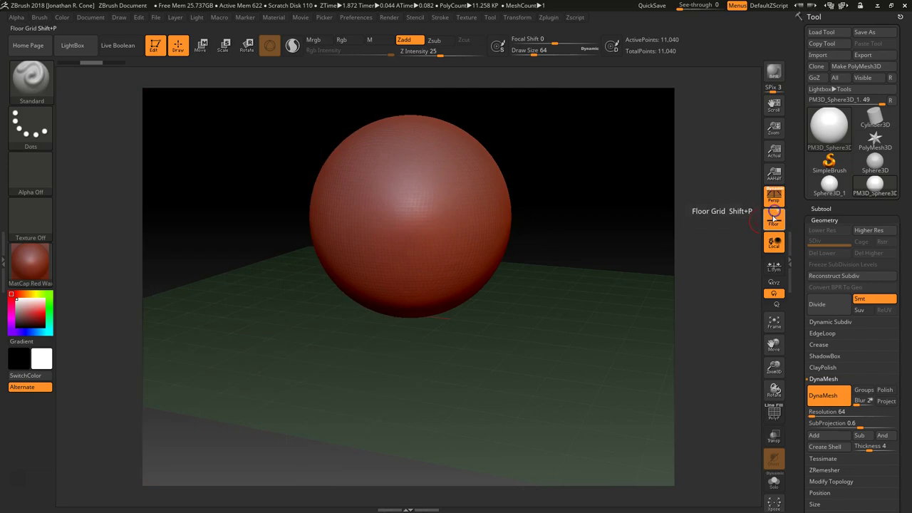
pyautogui.moveTo(520, 372); pyautogui.dragTo(326, 407)
pyautogui.moveTo(448, 452)
pyautogui.mouseDown()
pyautogui.moveTo(471, 399)
pyautogui.moveTo(432, 378)
pyautogui.moveTo(419, 384)
pyautogui.moveTo(427, 456)
pyautogui.moveTo(471, 430)
pyautogui.moveTo(489, 372)
pyautogui.moveTo(470, 363)
pyautogui.mouseUp()
pyautogui.moveTo(459, 329)
pyautogui.keyDown('alt'); pyautogui.mouseDown()
pyautogui.moveTo(493, 348)
pyautogui.moveTo(495, 382)
pyautogui.moveTo(486, 349)
pyautogui.mouseUp(); pyautogui.keyUp('alt')
# Enlarge the Standard brush to a draw size of 492 with a focal shift of -44
pyautogui.press('space')
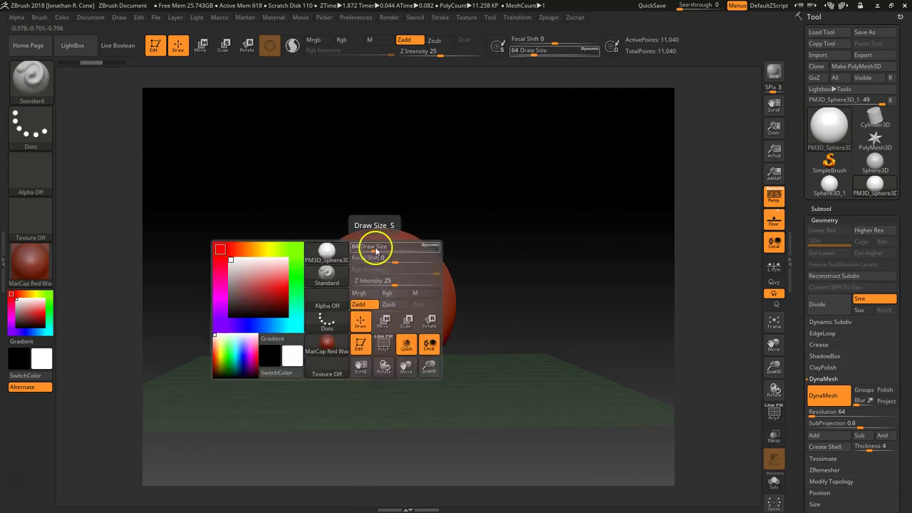
pyautogui.press('space')
pyautogui.moveTo(375, 242)
pyautogui.mouseDown()
pyautogui.moveTo(393, 244)
pyautogui.moveTo(402, 258)
pyautogui.moveTo(395, 268)
pyautogui.moveTo(393, 256)
pyautogui.moveTo(372, 260)
pyautogui.mouseUp()
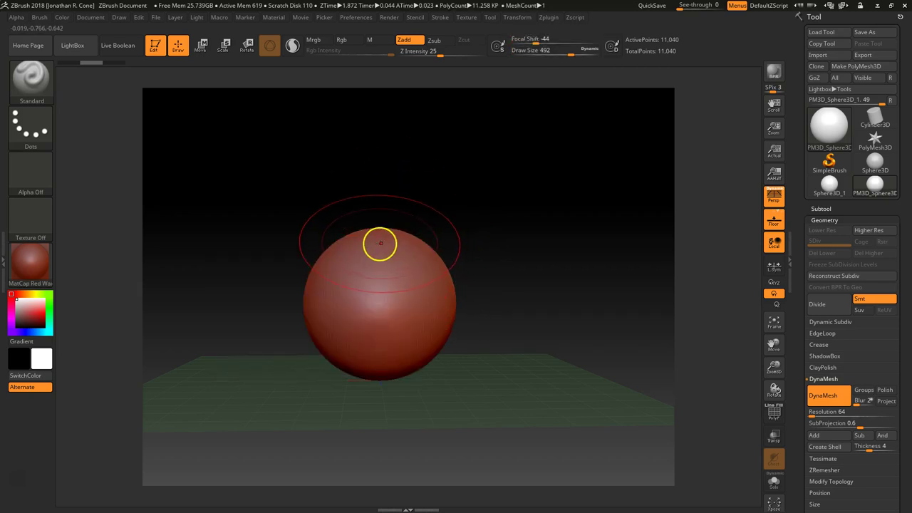
# Select the Move brush from the 3D sculpting brushes
pyautogui.click(31, 84)
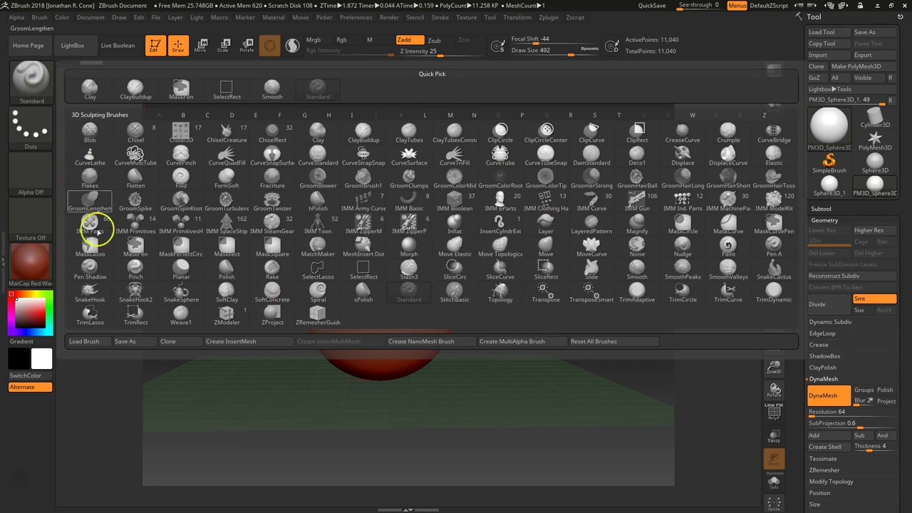
pyautogui.moveTo(408, 249)
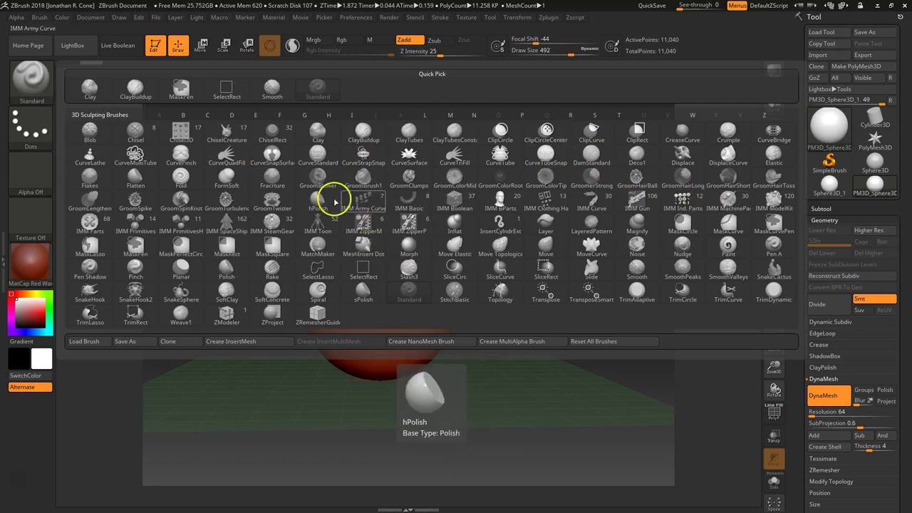
pyautogui.moveTo(550, 246)
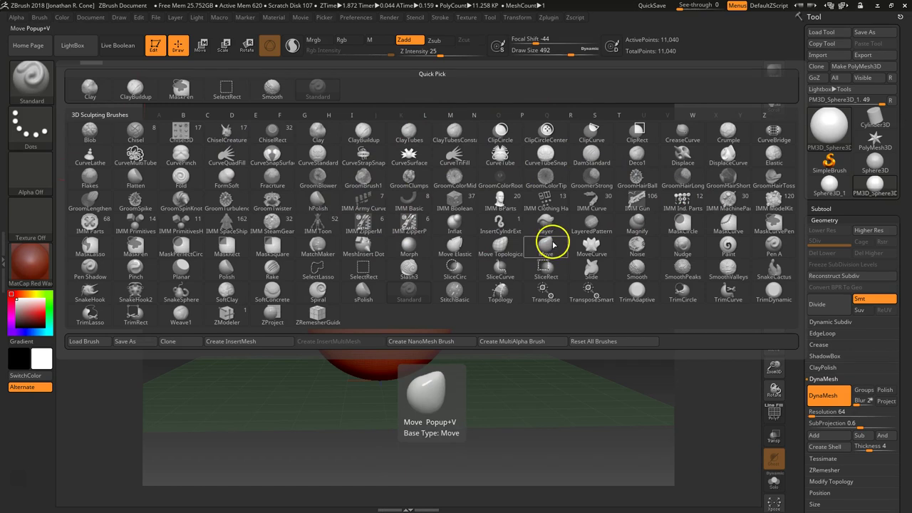
pyautogui.click(550, 246)
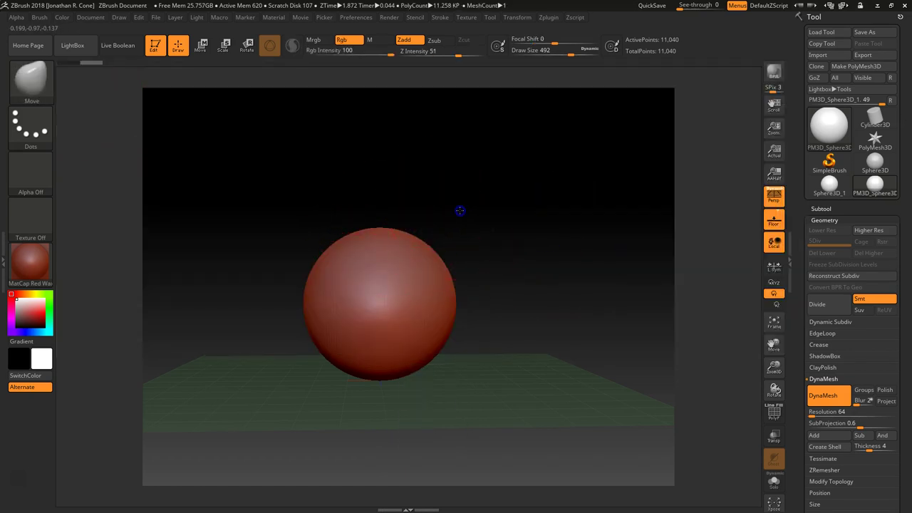
# Undo a trial pull on the sphere's top, set the draw size to 676, and stretch the top upward into an egg shape
pyautogui.moveTo(381, 224); pyautogui.dragTo(375, 156)
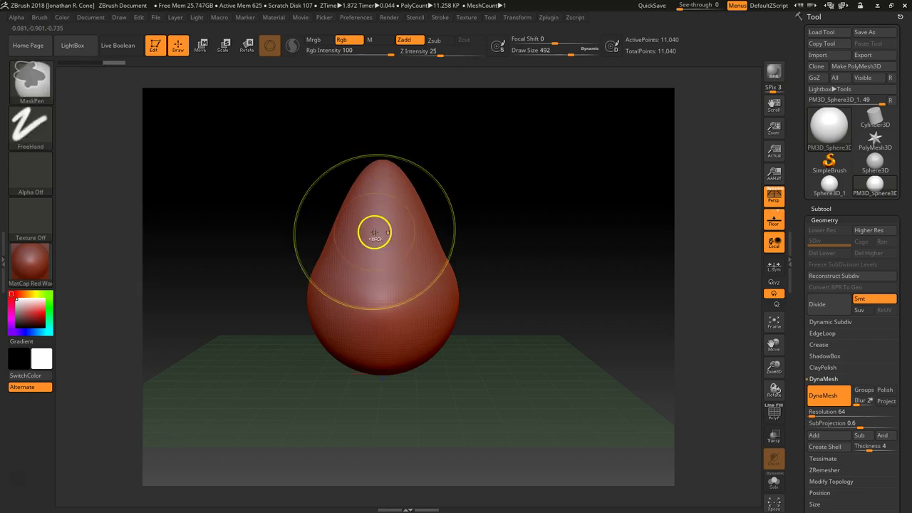
pyautogui.hotkey('ctrl', 'z')
pyautogui.press('space')
pyautogui.moveTo(378, 235)
pyautogui.mouseDown()
pyautogui.moveTo(394, 237)
pyautogui.moveTo(373, 195)
pyautogui.moveTo(372, 131)
pyautogui.mouseUp()
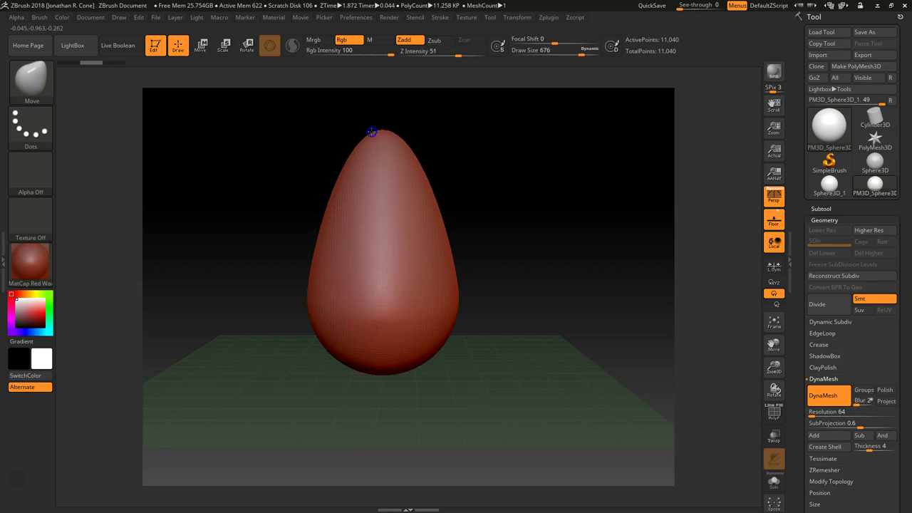
# Slim the egg shape in side view by pushing its front and back surfaces inward with the Move brush
pyautogui.moveTo(443, 230)
pyautogui.mouseDown()
pyautogui.moveTo(463, 199)
pyautogui.moveTo(458, 188)
pyautogui.moveTo(499, 326)
pyautogui.moveTo(485, 330)
pyautogui.mouseUp()
pyautogui.moveTo(409, 256); pyautogui.dragTo(405, 255)
pyautogui.moveTo(581, 413)
pyautogui.mouseDown()
pyautogui.moveTo(564, 407)
pyautogui.moveTo(585, 378)
pyautogui.moveTo(525, 352)
pyautogui.mouseUp()
pyautogui.moveTo(511, 276); pyautogui.dragTo(499, 288)
pyautogui.moveTo(372, 291); pyautogui.dragTo(388, 292)
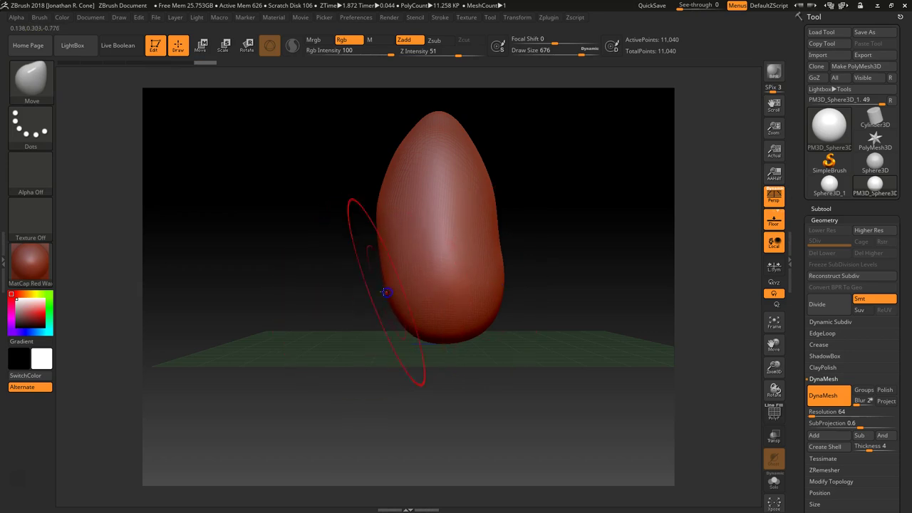
pyautogui.moveTo(379, 221); pyautogui.dragTo(392, 220)
pyautogui.moveTo(394, 169); pyautogui.dragTo(405, 176)
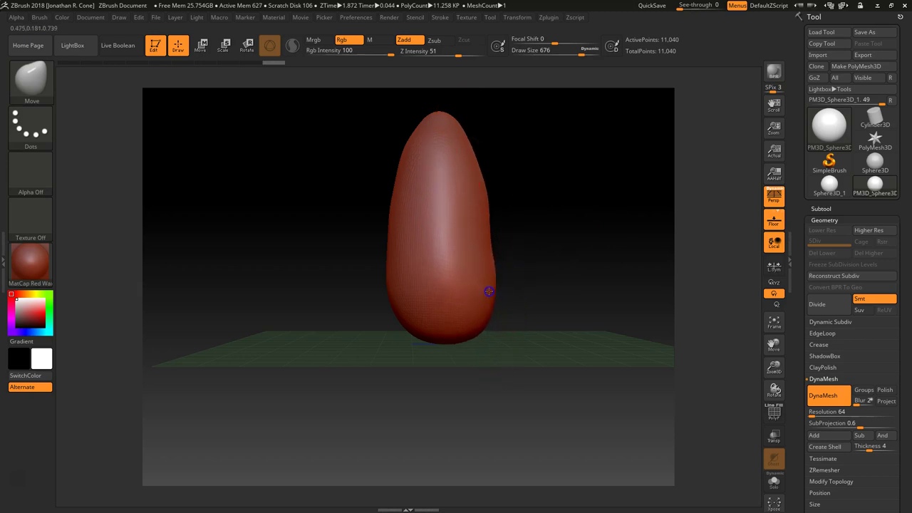
pyautogui.moveTo(467, 317); pyautogui.dragTo(402, 221)
pyautogui.moveTo(307, 313); pyautogui.dragTo(266, 318)
pyautogui.moveTo(530, 399)
pyautogui.mouseDown()
pyautogui.moveTo(544, 306)
pyautogui.moveTo(381, 177)
pyautogui.mouseUp()
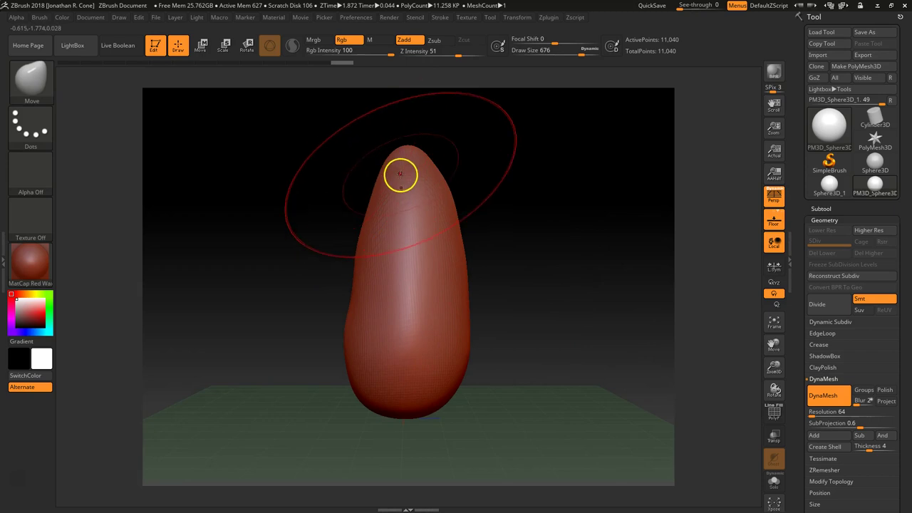
# Increase the Move brush's draw size to 1000 and compare its coverage of the form at different zoom levels
pyautogui.keyDown('alt'); pyautogui.moveTo(558, 278); pyautogui.dragTo(424, 266); pyautogui.keyUp('alt')
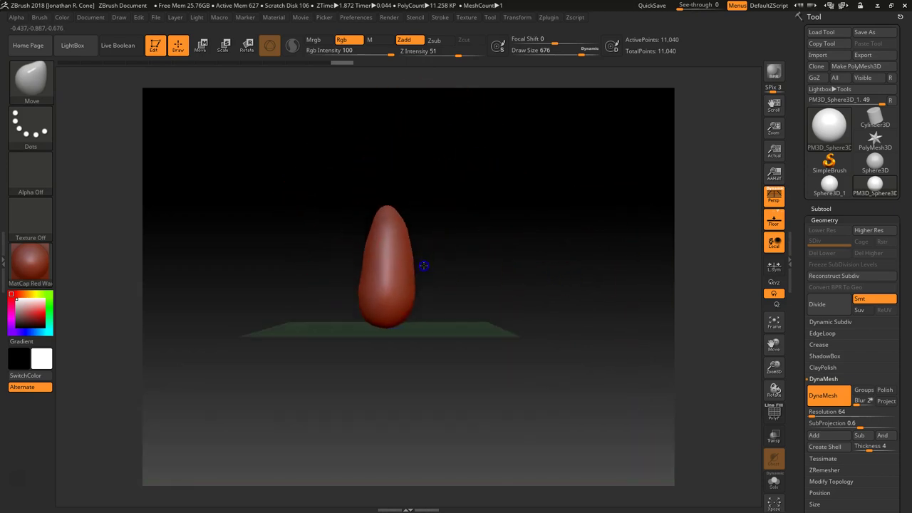
pyautogui.press('space')
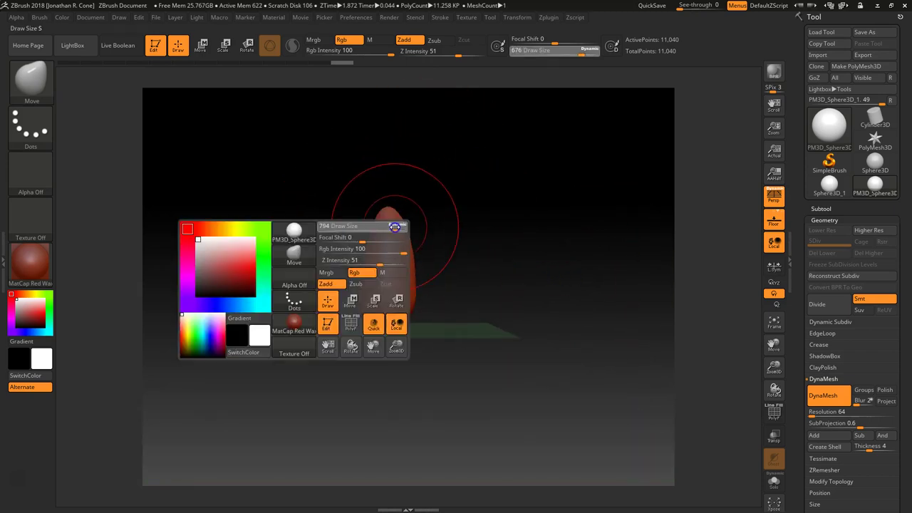
pyautogui.press('space')
pyautogui.moveTo(379, 226); pyautogui.dragTo(409, 225)
pyautogui.moveTo(458, 262)
pyautogui.mouseDown()
pyautogui.moveTo(448, 262)
pyautogui.moveTo(468, 281)
pyautogui.moveTo(574, 323)
pyautogui.mouseUp()
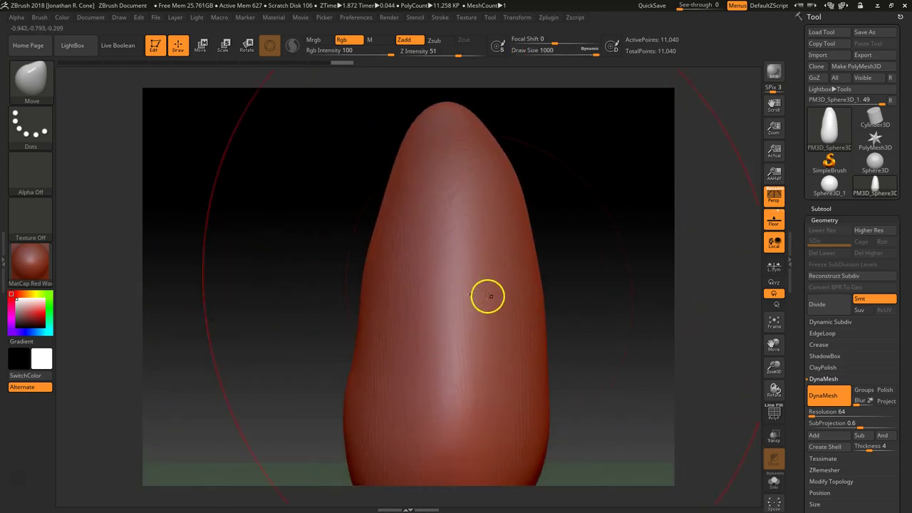
# Bend the form into a curved bean shape in side view with broad Move strokes on its middle and top
pyautogui.moveTo(483, 303); pyautogui.dragTo(381, 261)
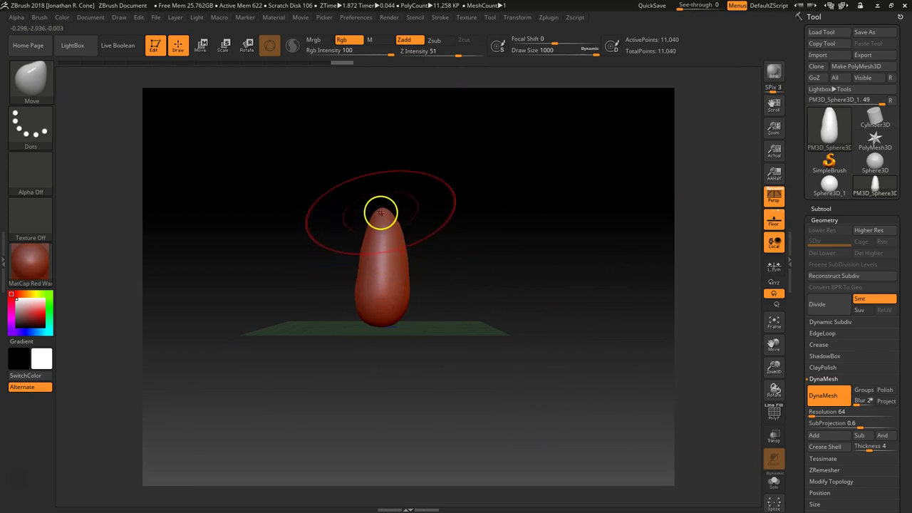
pyautogui.moveTo(375, 260); pyautogui.dragTo(382, 271)
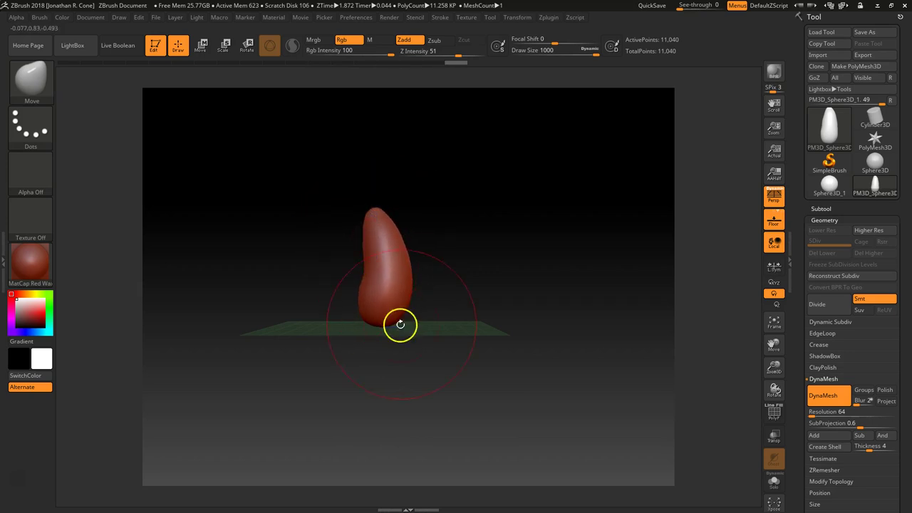
pyautogui.moveTo(375, 216); pyautogui.dragTo(379, 216)
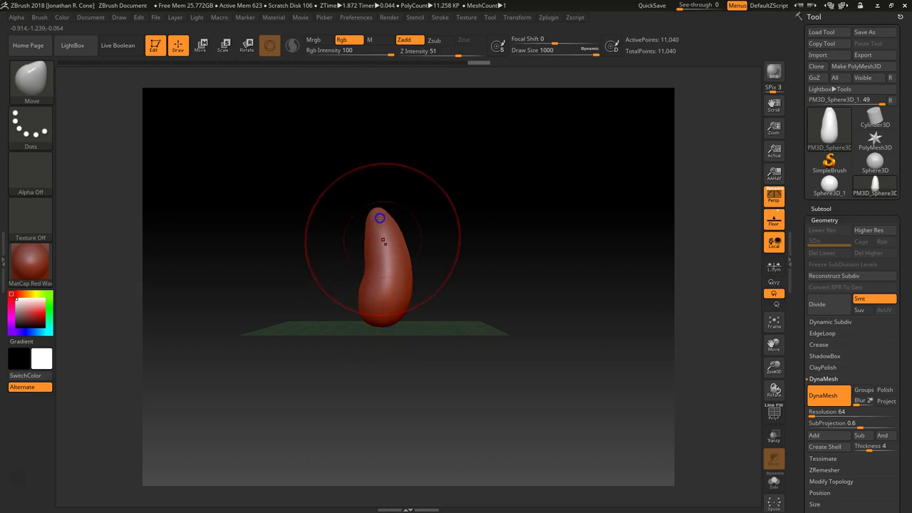
pyautogui.moveTo(381, 261); pyautogui.dragTo(437, 348, button='right')
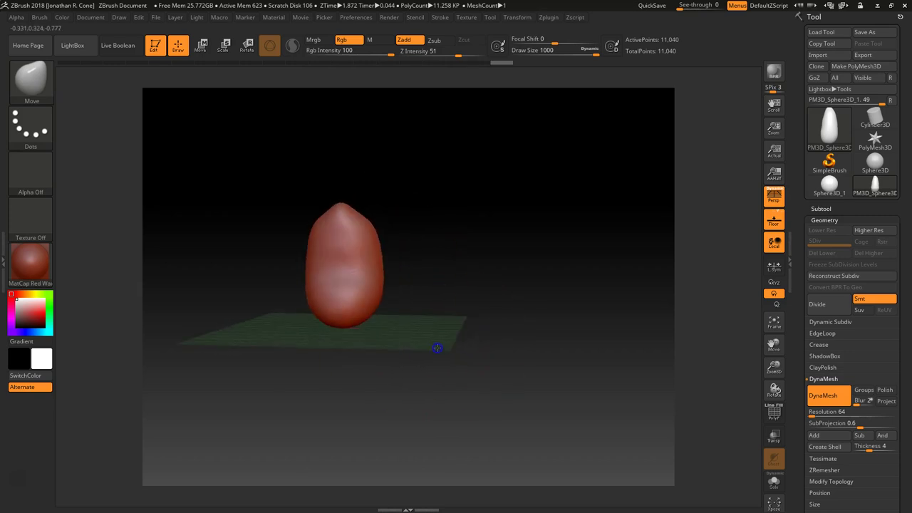
pyautogui.moveTo(442, 291)
pyautogui.keyDown('alt'); pyautogui.mouseDown(button='right')
pyautogui.moveTo(505, 342)
pyautogui.moveTo(441, 304)
pyautogui.mouseUp(button='right'); pyautogui.keyUp('alt')
# Show the polygon wireframe and remesh the stretched form with DynaMesh to even out its polygons
pyautogui.hotkey('shift', 'f')
pyautogui.moveTo(503, 355); pyautogui.dragTo(458, 366, button='right')
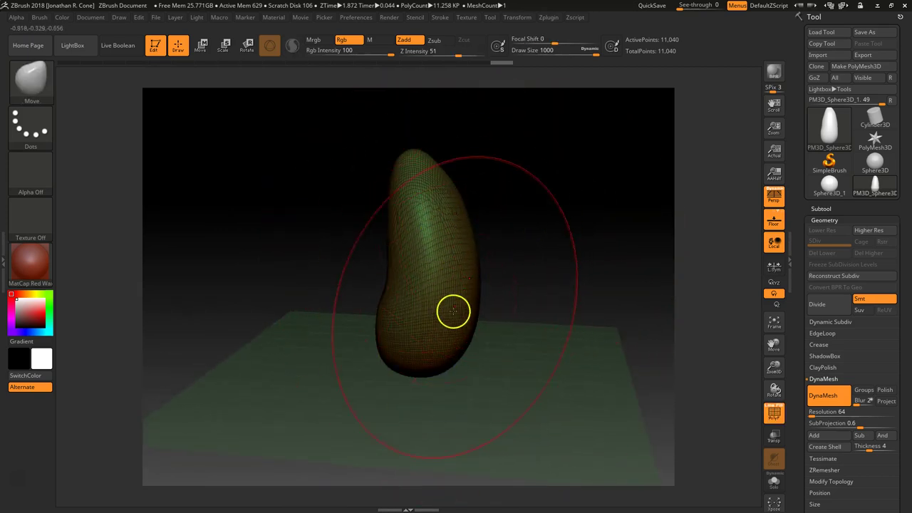
pyautogui.keyDown('ctrl'); pyautogui.moveTo(551, 173); pyautogui.dragTo(590, 216); pyautogui.keyUp('ctrl')
pyautogui.press('ctrl')
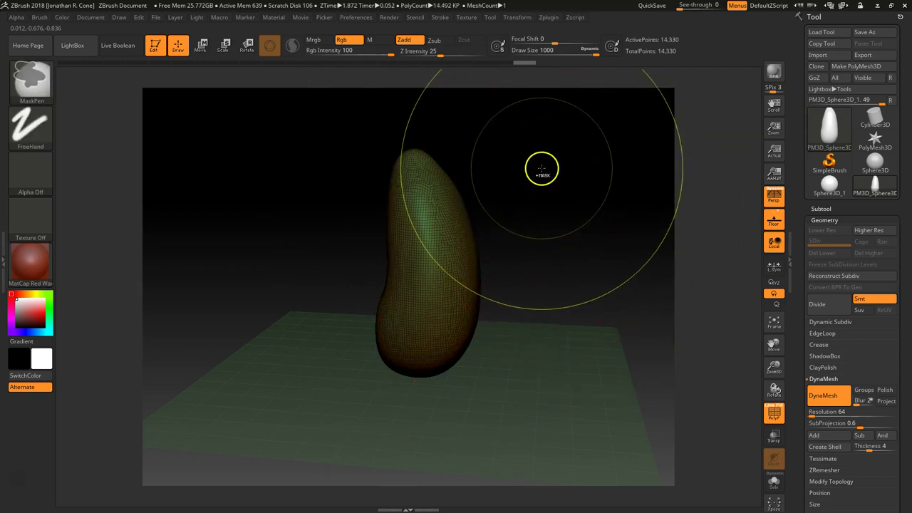
pyautogui.keyDown('ctrl'); pyautogui.moveTo(582, 229); pyautogui.dragTo(582, 229); pyautogui.keyUp('ctrl')
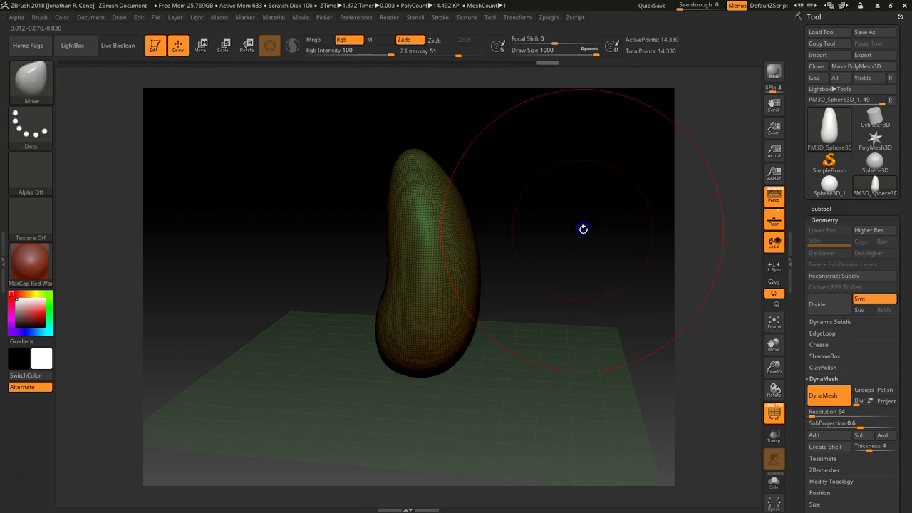
# Mask the whole form, clear that mask, and paint a mask across the form's upper part
pyautogui.keyDown('ctrl'); pyautogui.moveTo(448, 246); pyautogui.dragTo(453, 254); pyautogui.keyUp('ctrl')
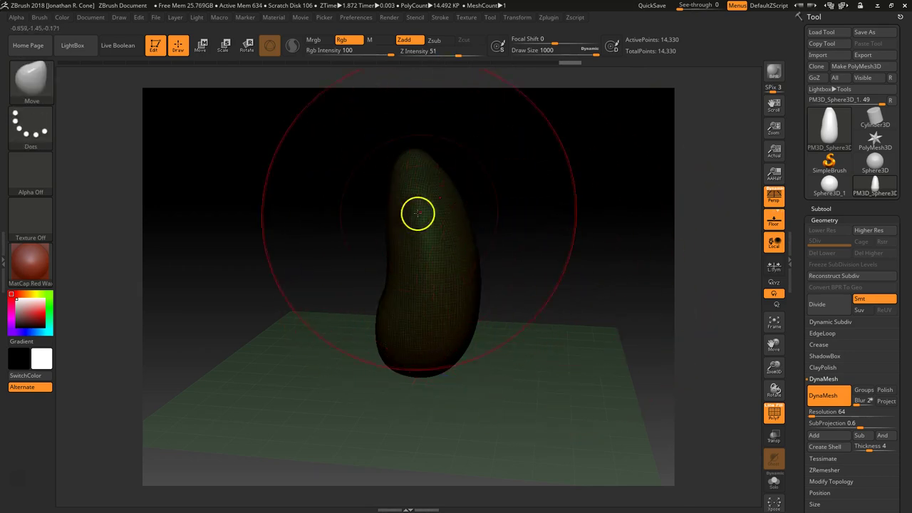
pyautogui.moveTo(596, 238); pyautogui.dragTo(598, 259)
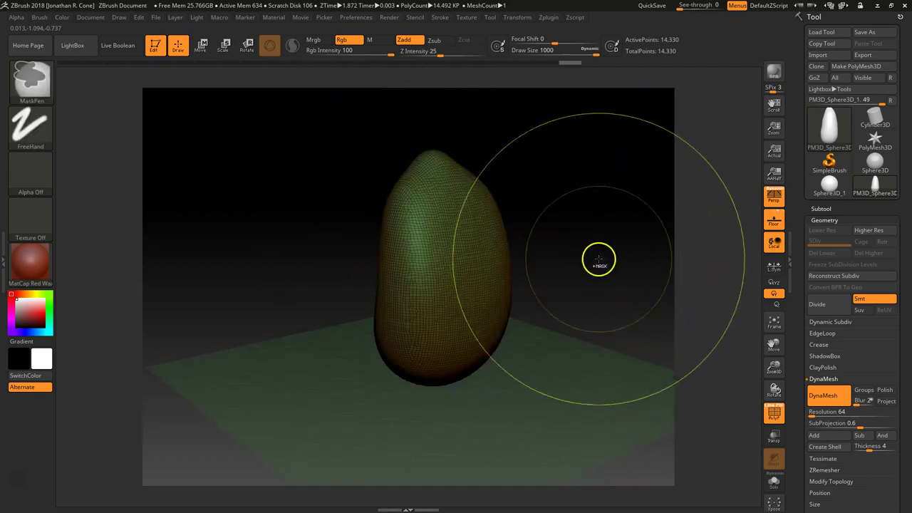
pyautogui.moveTo(597, 309); pyautogui.dragTo(531, 306)
pyautogui.keyDown('ctrl'); pyautogui.moveTo(546, 152); pyautogui.dragTo(440, 237); pyautogui.keyUp('ctrl')
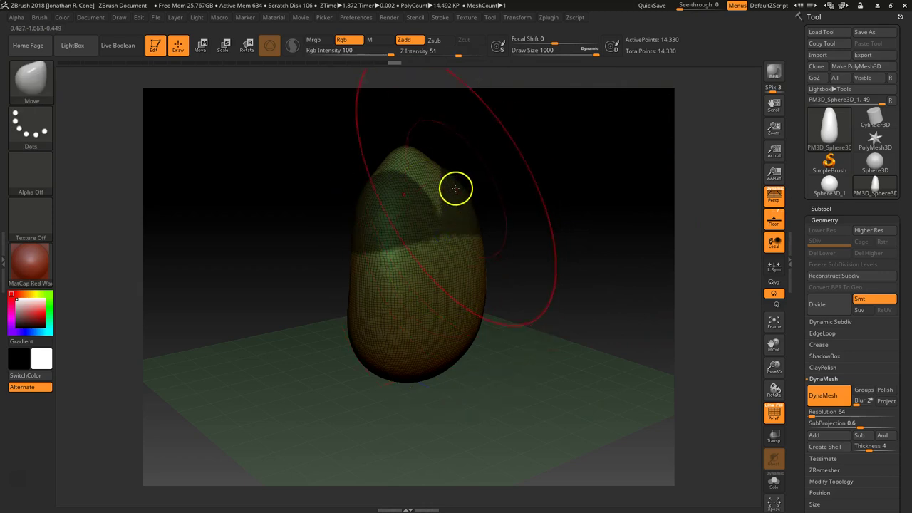
# Clear the mask from the form and hide the polygon wireframe
pyautogui.keyDown('ctrl'); pyautogui.click(541, 178); pyautogui.keyUp('ctrl')
pyautogui.moveTo(590, 297); pyautogui.dragTo(460, 345)
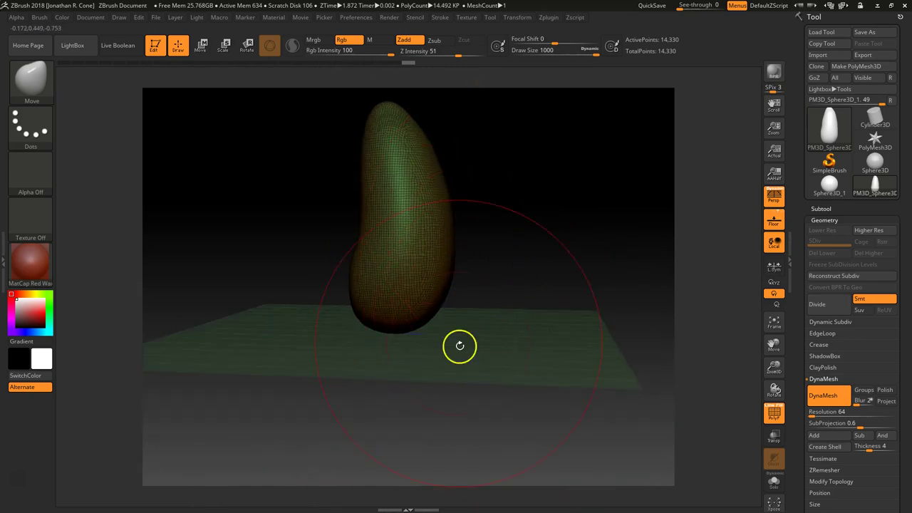
pyautogui.hotkey('shift', 'f')
# Nudge the concave side of the bean-shaped form slightly outward with the Move brush
pyautogui.moveTo(516, 328); pyautogui.dragTo(543, 355, button='right')
pyautogui.moveTo(543, 354)
pyautogui.mouseDown()
pyautogui.moveTo(528, 414)
pyautogui.moveTo(527, 371)
pyautogui.moveTo(556, 371)
pyautogui.moveTo(535, 375)
pyautogui.moveTo(526, 333)
pyautogui.mouseUp()
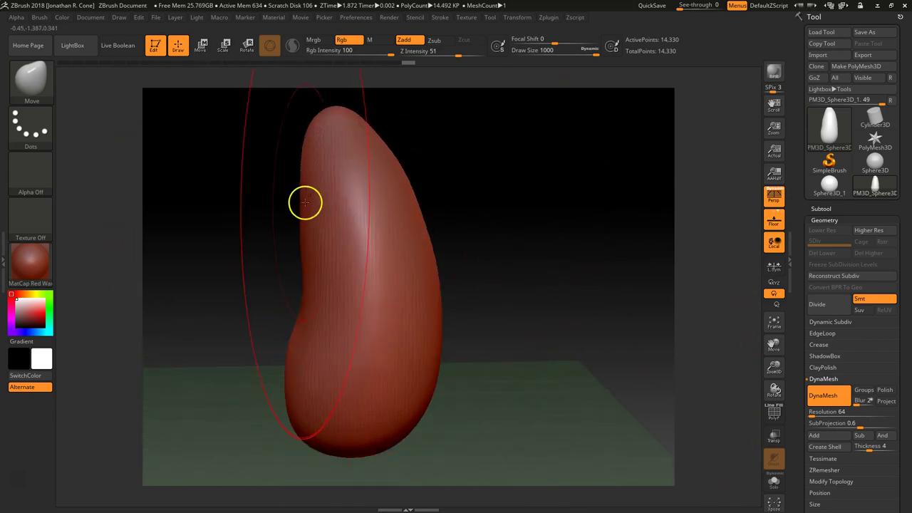
pyautogui.moveTo(306, 204); pyautogui.dragTo(295, 204)
pyautogui.moveTo(522, 235)
pyautogui.keyDown('alt'); pyautogui.mouseDown()
pyautogui.moveTo(511, 201)
pyautogui.moveTo(470, 352)
pyautogui.moveTo(405, 362)
pyautogui.moveTo(437, 347)
pyautogui.mouseUp(); pyautogui.keyUp('alt')
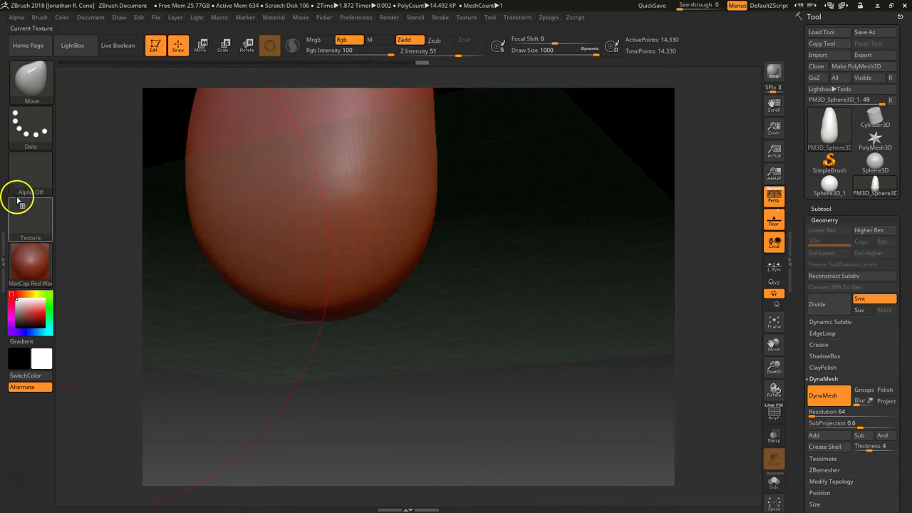
# Raise two symmetrical rounded bumps on the form's underside using the Standard brush with draw size 136
pyautogui.click(40, 82)
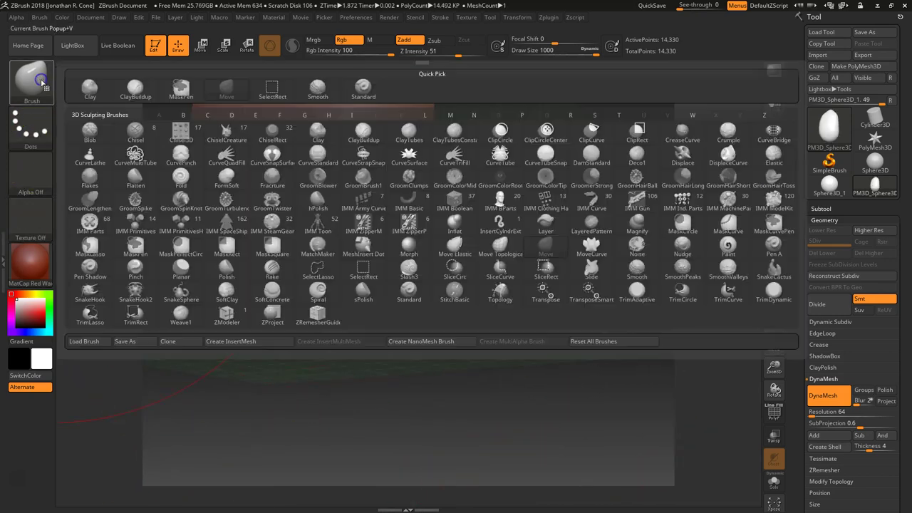
pyautogui.click(365, 93)
pyautogui.moveTo(505, 283)
pyautogui.mouseDown()
pyautogui.moveTo(554, 297)
pyautogui.moveTo(439, 273)
pyautogui.moveTo(397, 279)
pyautogui.moveTo(450, 300)
pyautogui.moveTo(354, 332)
pyautogui.moveTo(532, 363)
pyautogui.moveTo(407, 412)
pyautogui.moveTo(384, 390)
pyautogui.moveTo(396, 335)
pyautogui.mouseUp()
pyautogui.rightClick(354, 228)
pyautogui.moveTo(352, 229); pyautogui.dragTo(302, 230)
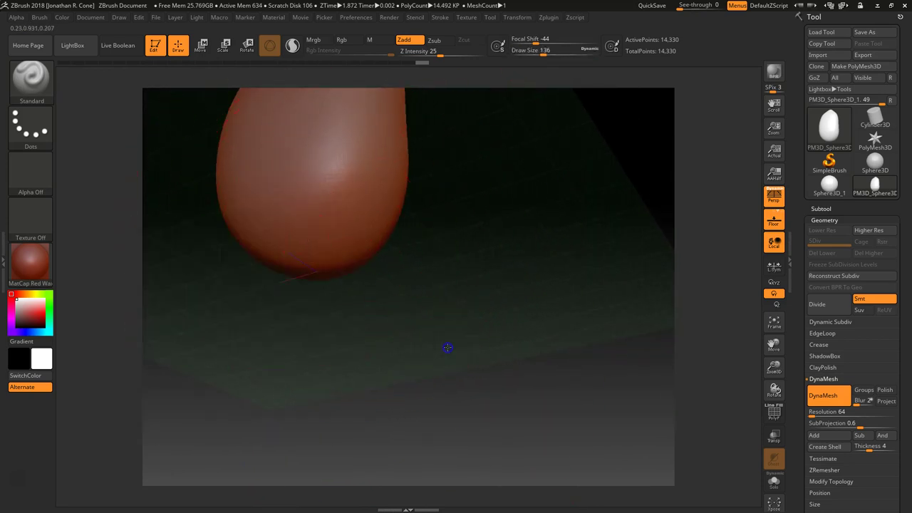
pyautogui.moveTo(447, 347); pyautogui.dragTo(425, 333)
pyautogui.moveTo(328, 208); pyautogui.dragTo(331, 208)
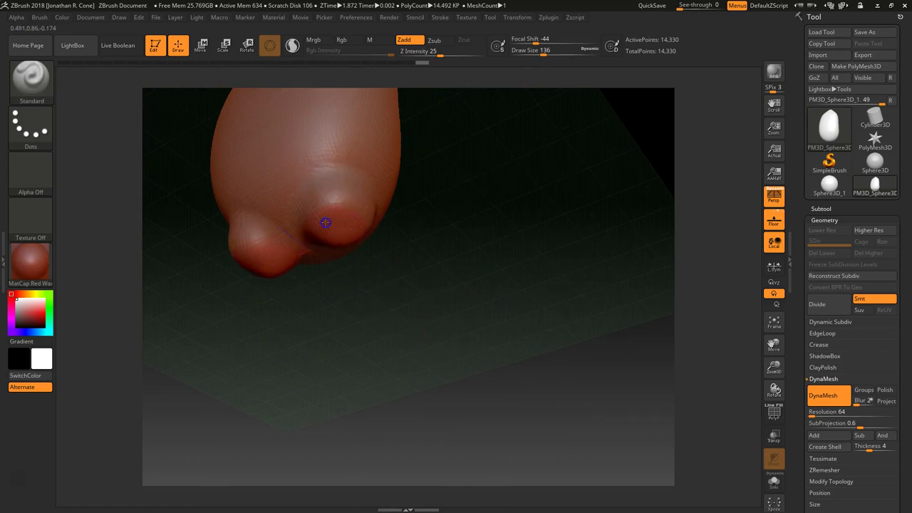
# Build the underside bumps into short leg stubs from several angles, undoing one unwanted stroke along the way
pyautogui.moveTo(357, 302)
pyautogui.mouseDown()
pyautogui.moveTo(387, 322)
pyautogui.moveTo(335, 270)
pyautogui.mouseUp()
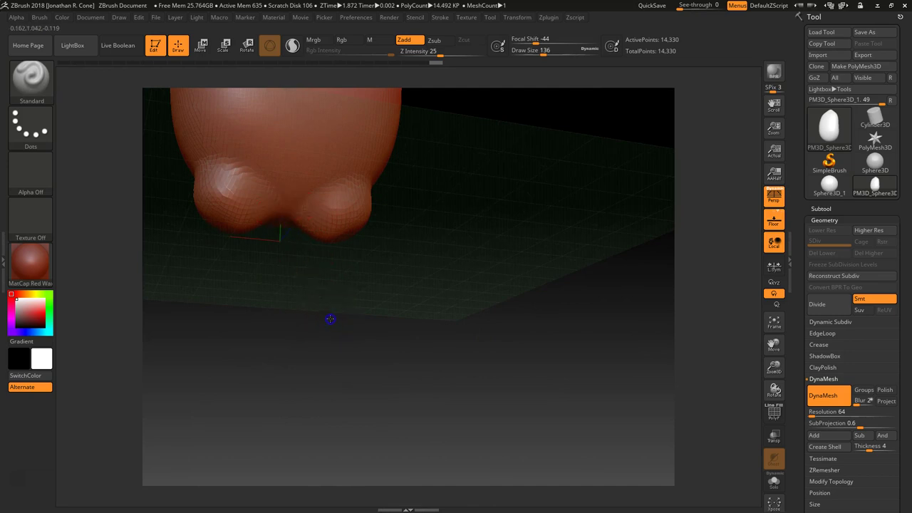
pyautogui.moveTo(330, 319); pyautogui.dragTo(277, 218)
pyautogui.press('shift')
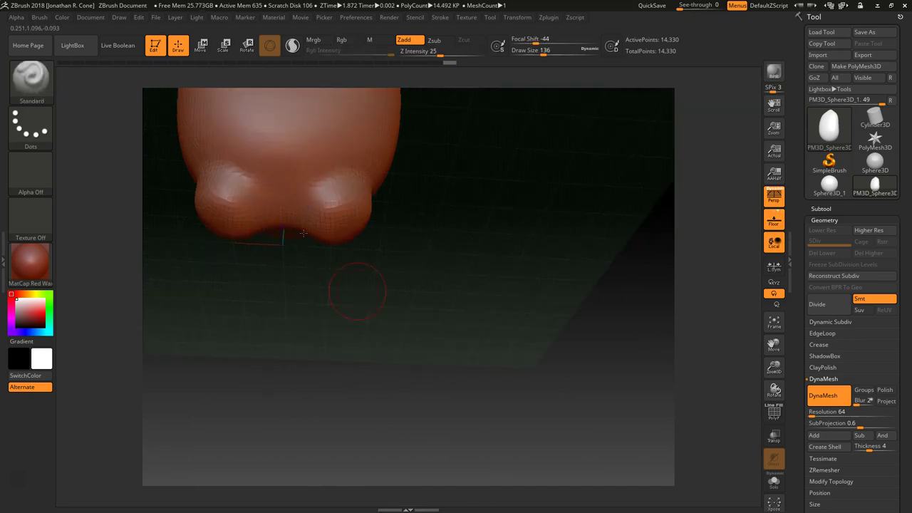
pyautogui.hotkey('ctrl', 'z')
pyautogui.moveTo(358, 214); pyautogui.dragTo(348, 209)
pyautogui.moveTo(398, 272)
pyautogui.mouseDown()
pyautogui.moveTo(385, 277)
pyautogui.moveTo(364, 213)
pyautogui.moveTo(354, 226)
pyautogui.mouseUp()
pyautogui.moveTo(442, 239)
pyautogui.mouseDown()
pyautogui.moveTo(521, 254)
pyautogui.moveTo(516, 320)
pyautogui.moveTo(499, 301)
pyautogui.moveTo(437, 305)
pyautogui.moveTo(342, 244)
pyautogui.mouseUp()
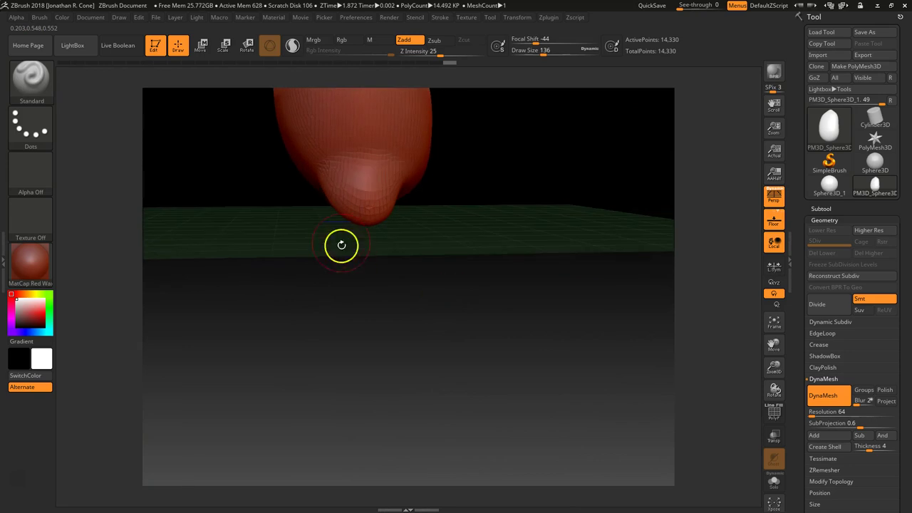
pyautogui.moveTo(375, 319)
pyautogui.mouseDown()
pyautogui.moveTo(432, 310)
pyautogui.moveTo(416, 247)
pyautogui.moveTo(425, 300)
pyautogui.moveTo(386, 255)
pyautogui.moveTo(456, 267)
pyautogui.moveTo(407, 263)
pyautogui.moveTo(390, 303)
pyautogui.mouseUp()
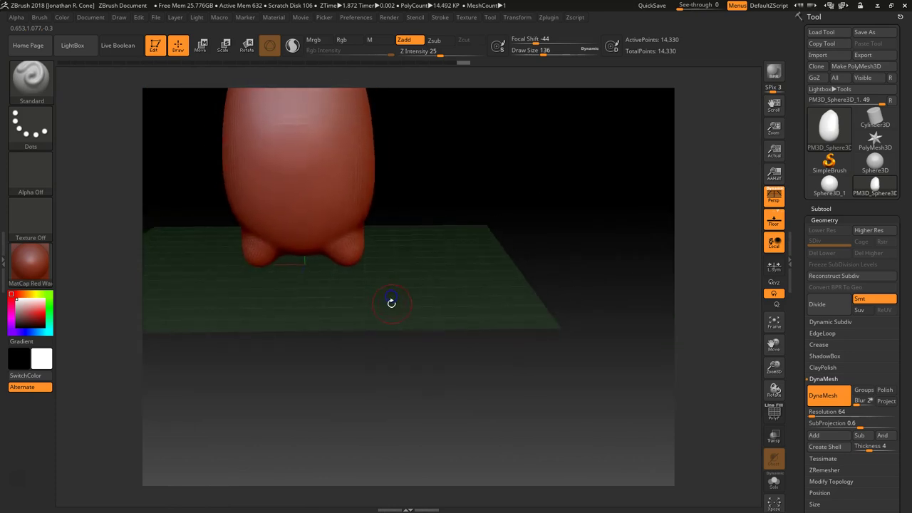
# Try remeshing the form with DynaMesh, undo the remesh, and inspect the leg stubs' polygons in wireframe
pyautogui.keyDown('ctrl'); pyautogui.moveTo(421, 184); pyautogui.dragTo(457, 228); pyautogui.keyUp('ctrl')
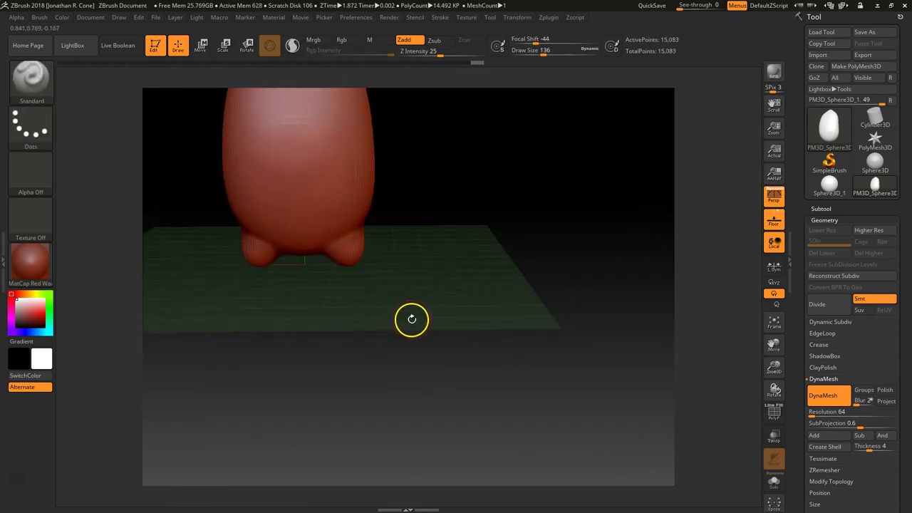
pyautogui.hotkey('ctrl', 'z')
pyautogui.moveTo(418, 328); pyautogui.dragTo(345, 229)
pyautogui.hotkey('shift', 'f')
pyautogui.moveTo(377, 312); pyautogui.dragTo(464, 246)
pyautogui.hotkey('shift', 'f')
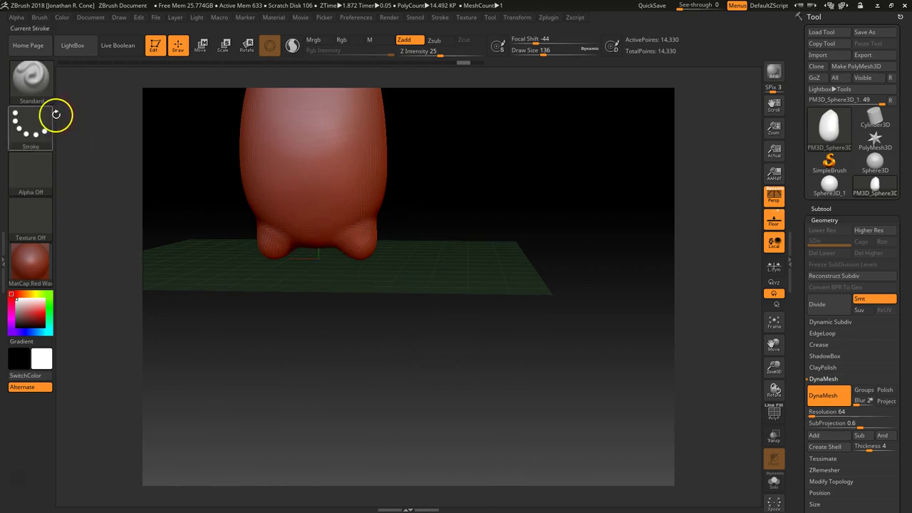
# Pull the two stubs straight down into tapered legs using the Move brush with draw size 338
pyautogui.press('b')
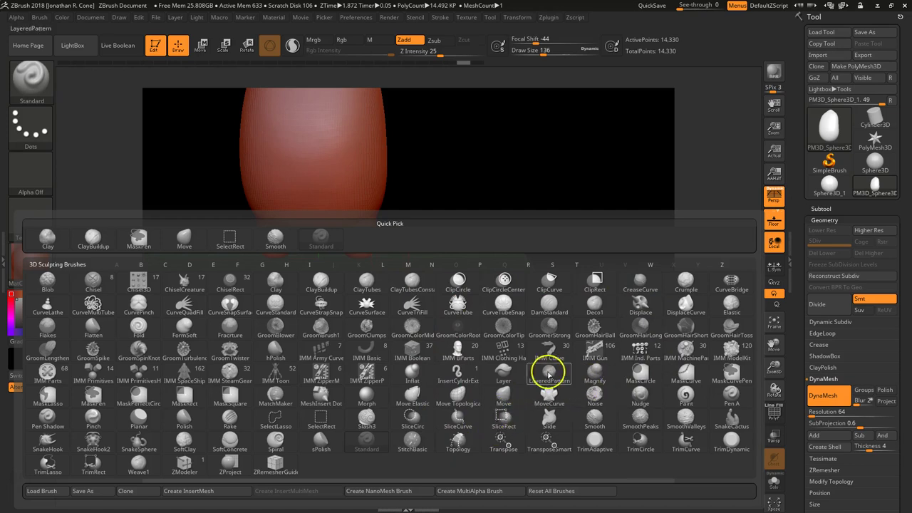
pyautogui.press('m')
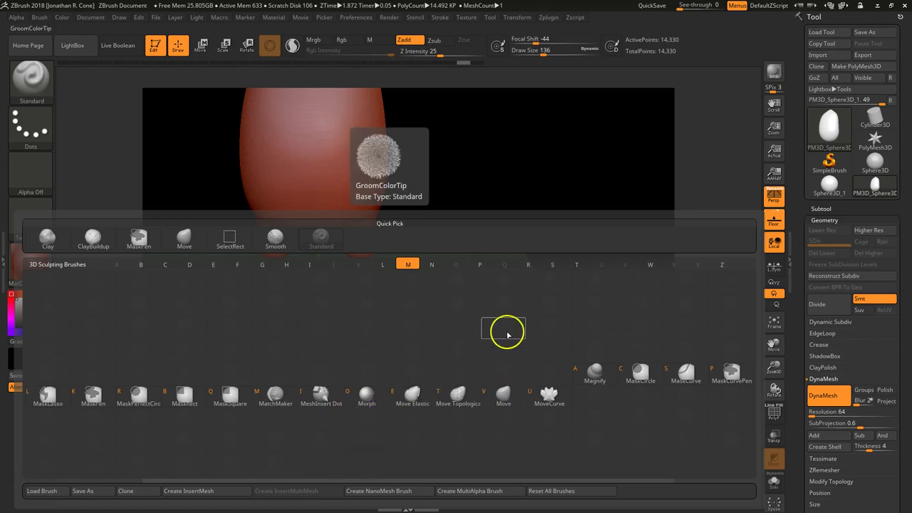
pyautogui.press('v')
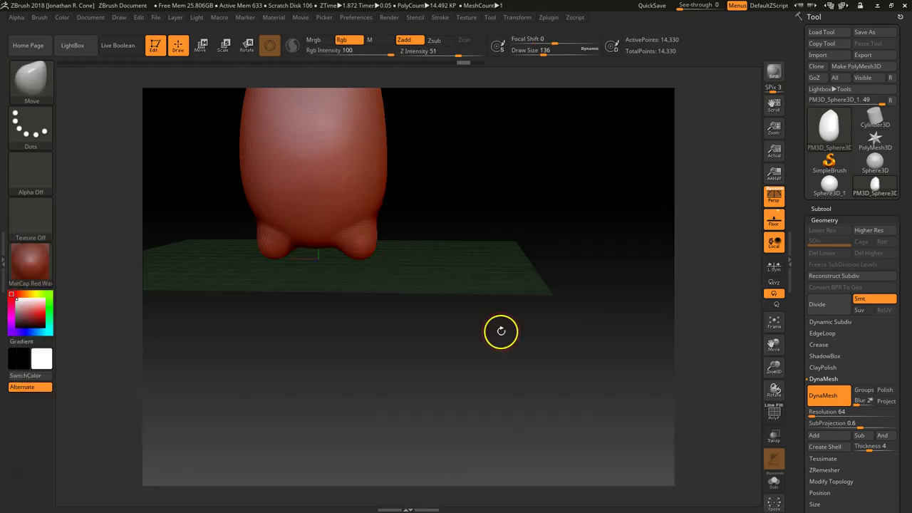
pyautogui.moveTo(377, 291); pyautogui.dragTo(389, 305)
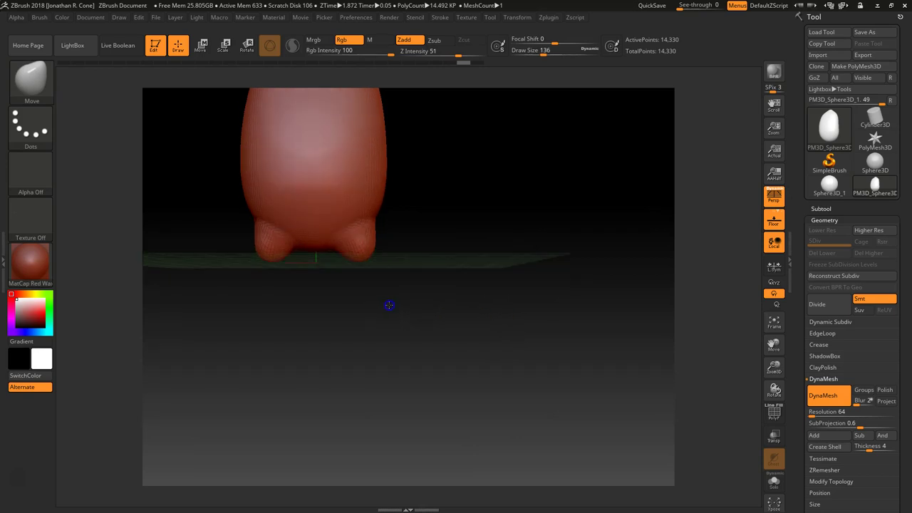
pyautogui.press('space')
pyautogui.moveTo(357, 252); pyautogui.dragTo(375, 442)
pyautogui.moveTo(376, 405); pyautogui.dragTo(374, 374)
pyautogui.hotkey('ctrl', 'z')
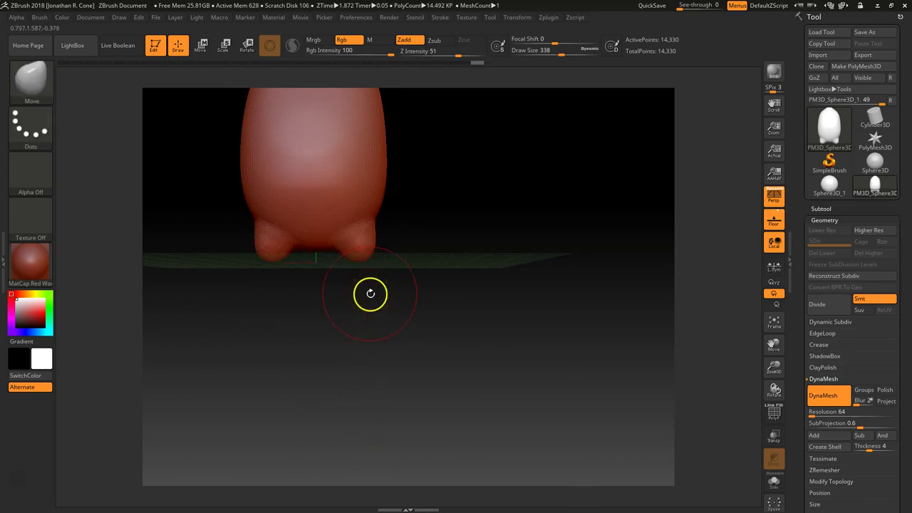
pyautogui.moveTo(366, 255); pyautogui.dragTo(370, 422)
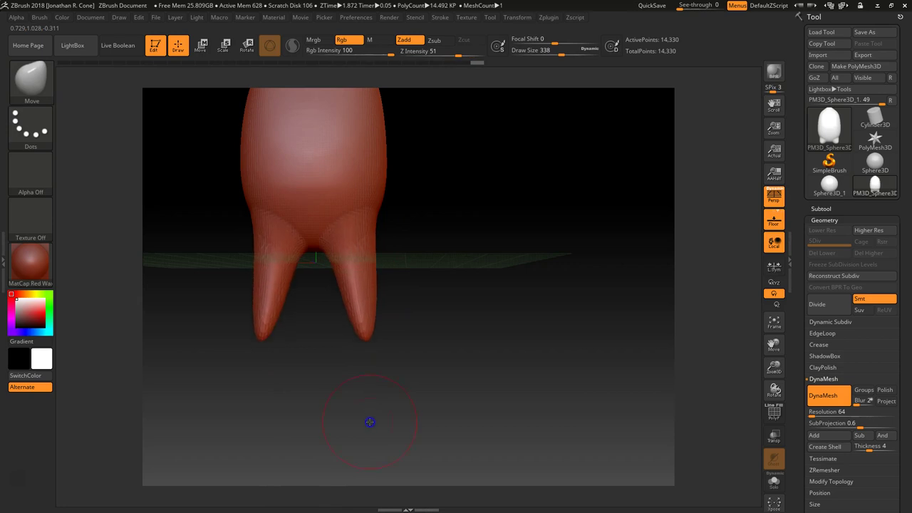
# Check the stretched legs in wireframe and remesh the form with DynaMesh to even out their polygons
pyautogui.hotkey('shift', 'f')
pyautogui.moveTo(446, 373); pyautogui.dragTo(452, 348)
pyautogui.hotkey('shift', 'f')
pyautogui.keyDown('ctrl'); pyautogui.moveTo(463, 216); pyautogui.dragTo(482, 244); pyautogui.keyUp('ctrl')
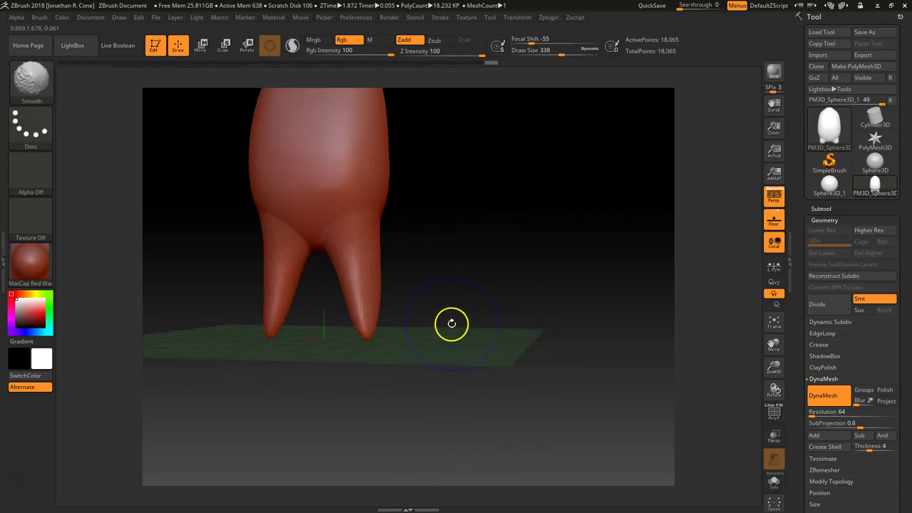
pyautogui.hotkey('shift', 'f')
pyautogui.hotkey('shift', 'f')
# Lengthen the legs farther downward with the Move brush and smooth their surface
pyautogui.moveTo(436, 332)
pyautogui.mouseDown()
pyautogui.moveTo(448, 327)
pyautogui.moveTo(436, 327)
pyautogui.mouseUp()
pyautogui.moveTo(364, 316); pyautogui.dragTo(362, 410)
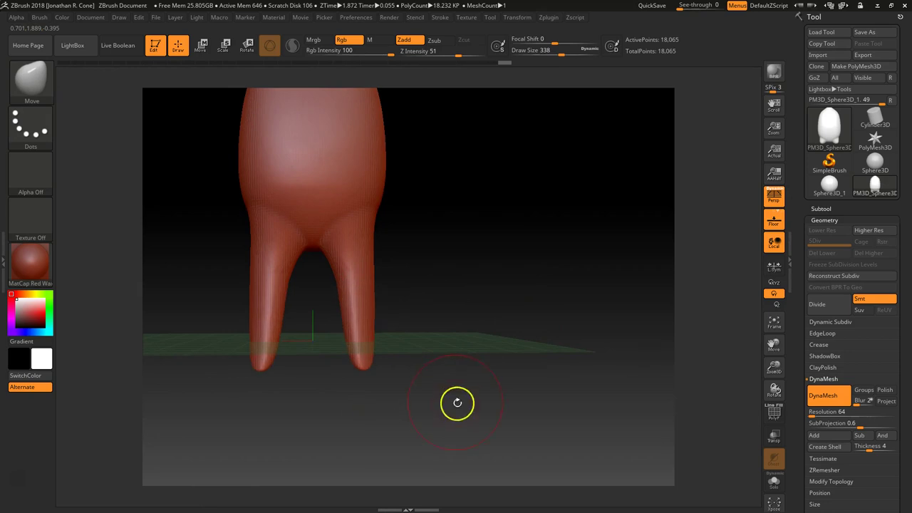
pyautogui.moveTo(458, 404); pyautogui.dragTo(375, 402)
pyautogui.keyDown('shift'); pyautogui.moveTo(376, 333); pyautogui.dragTo(388, 368); pyautogui.keyUp('shift')
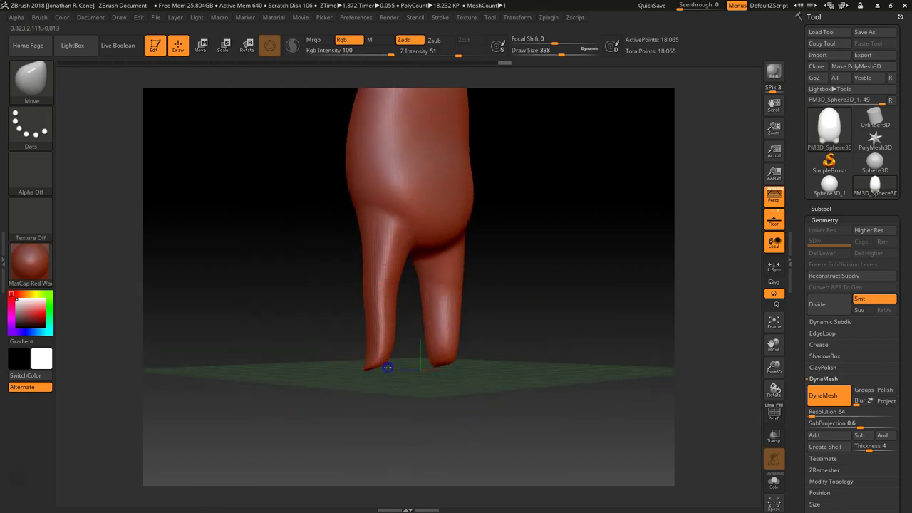
# Smooth the leg tips and reshape the legs with Move strokes from below and in front
pyautogui.moveTo(363, 399)
pyautogui.mouseDown()
pyautogui.moveTo(452, 362)
pyautogui.moveTo(376, 349)
pyautogui.mouseUp()
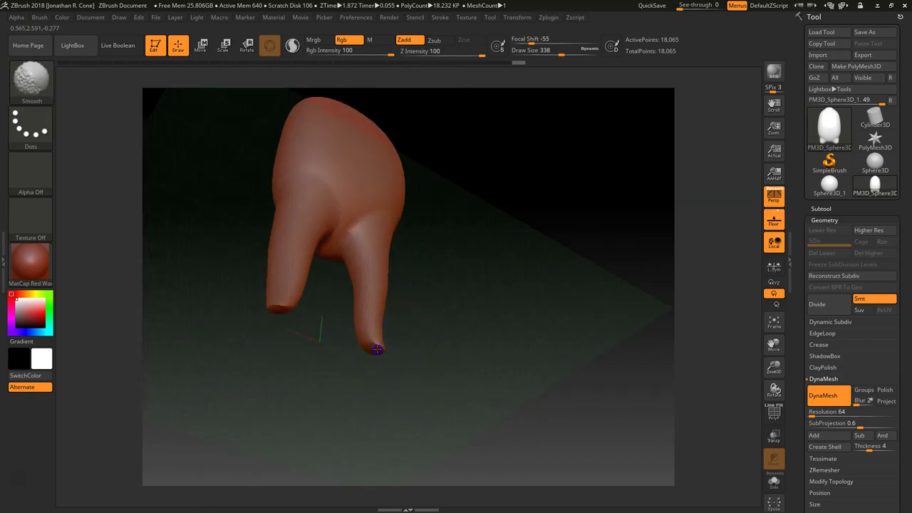
pyautogui.moveTo(398, 398)
pyautogui.mouseDown()
pyautogui.moveTo(440, 387)
pyautogui.moveTo(295, 323)
pyautogui.mouseUp()
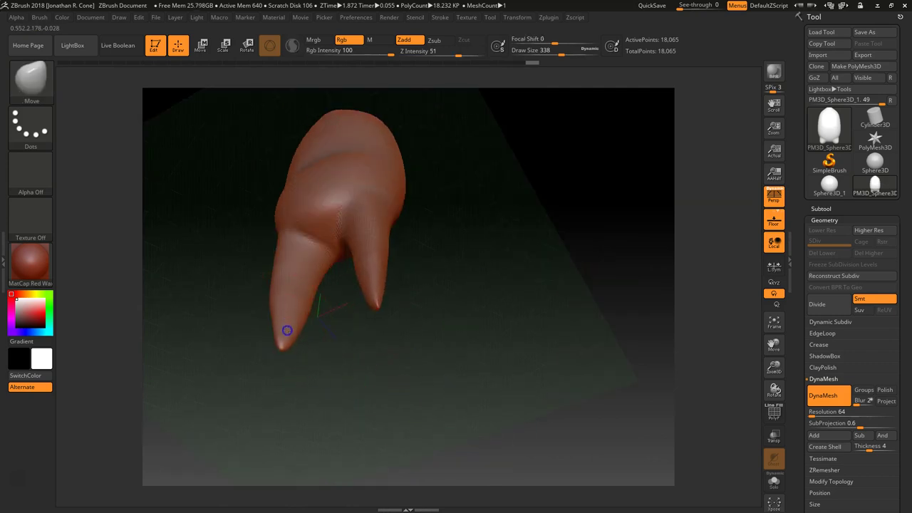
pyautogui.moveTo(298, 374); pyautogui.dragTo(317, 424)
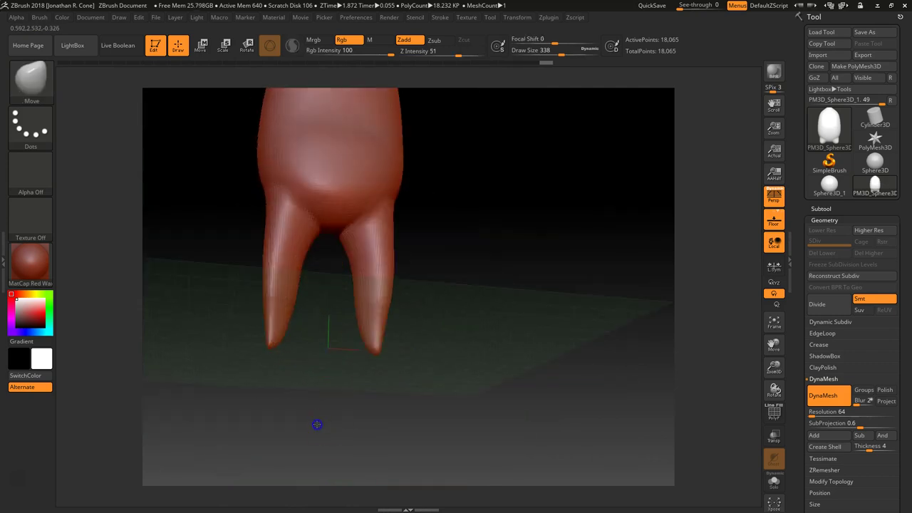
pyautogui.moveTo(287, 309)
pyautogui.mouseDown()
pyautogui.moveTo(302, 328)
pyautogui.moveTo(279, 379)
pyautogui.moveTo(306, 344)
pyautogui.mouseUp()
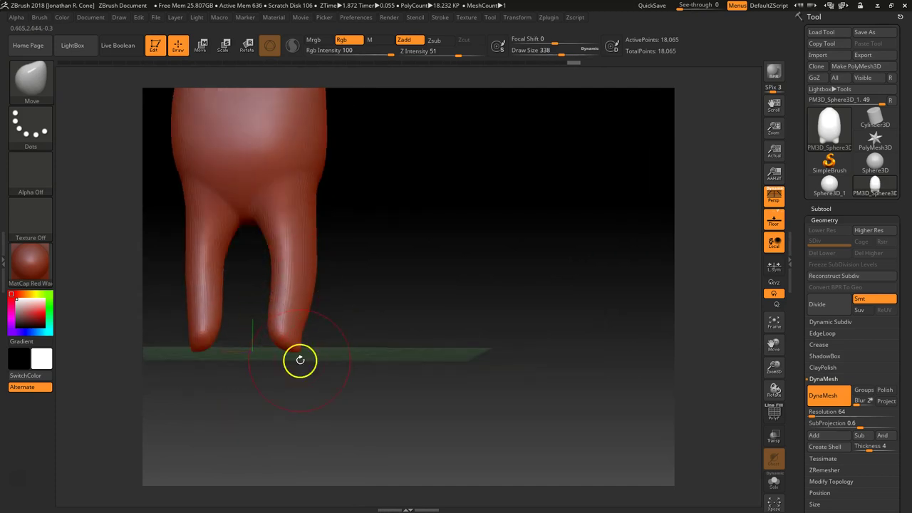
pyautogui.moveTo(378, 414); pyautogui.dragTo(288, 400)
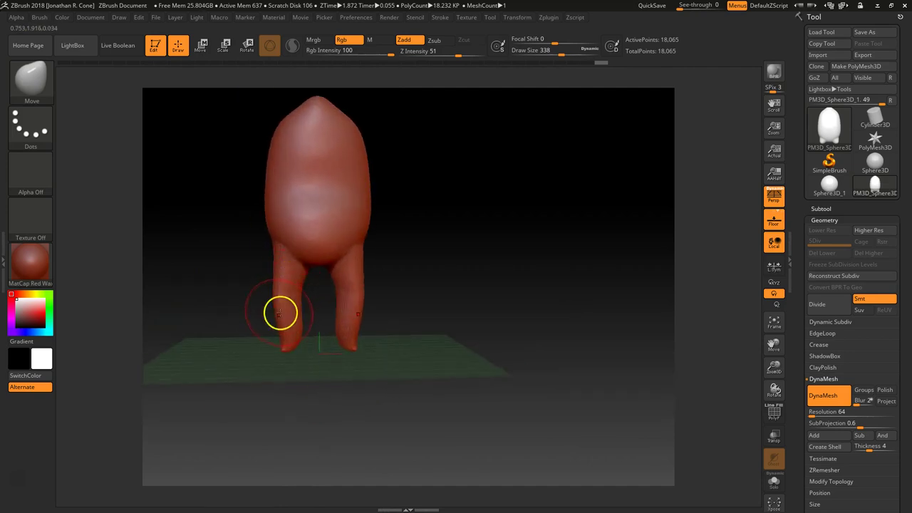
# Straighten the legs using the Move brush with draw size 484 and remesh the form with DynaMesh
pyautogui.press('space')
pyautogui.moveTo(278, 316); pyautogui.dragTo(287, 316)
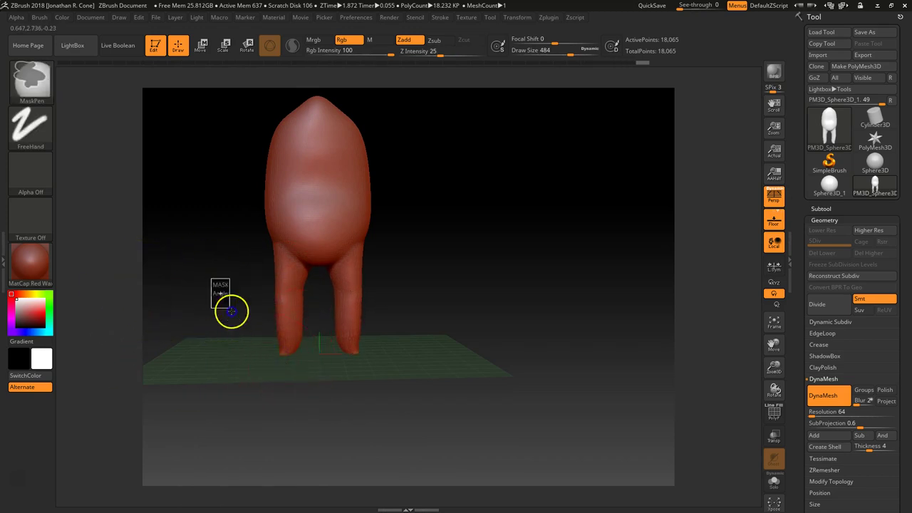
pyautogui.moveTo(266, 373); pyautogui.dragTo(347, 389)
# Start the feet by adding volume at the legs' lower ends, using the Standard brush with focal shift -14 and draw size 112
pyautogui.press('b')
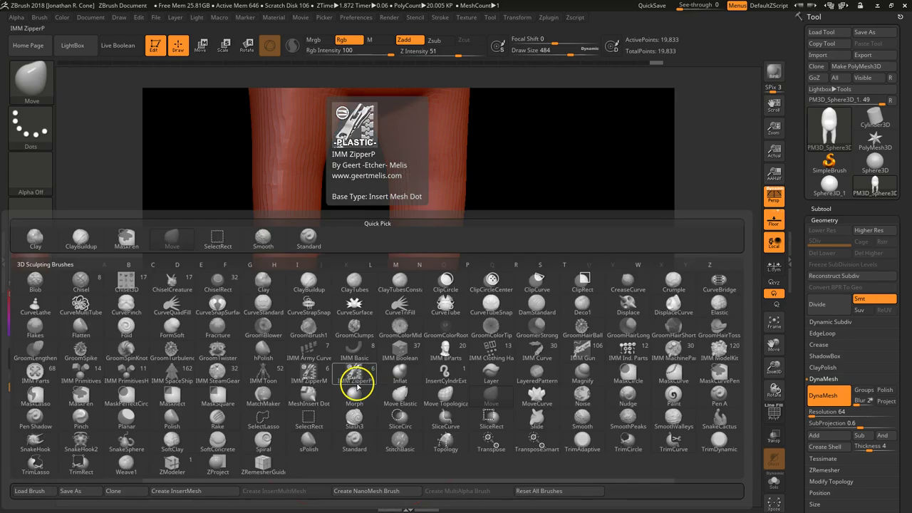
pyautogui.press('s')
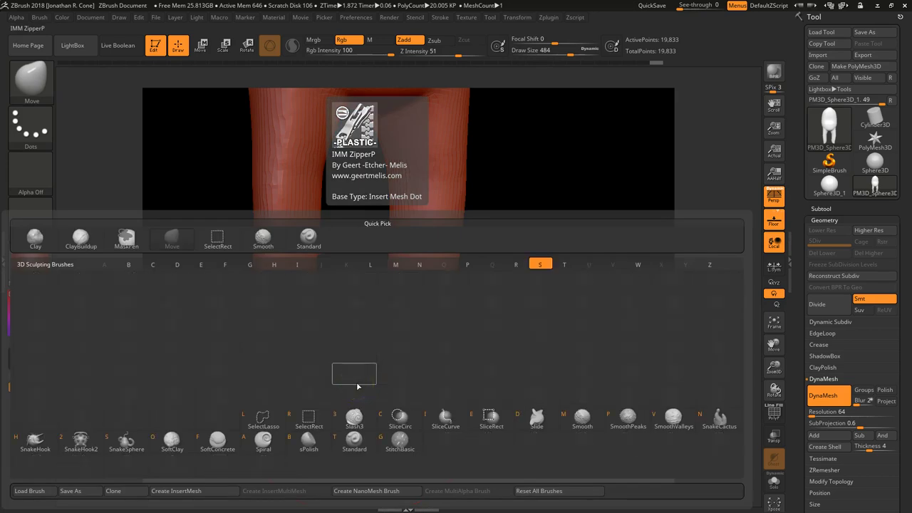
pyautogui.click(357, 460)
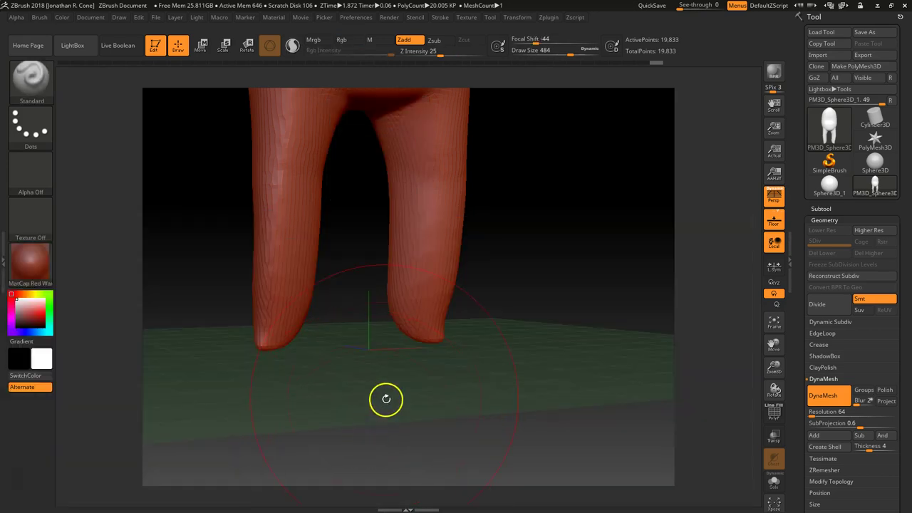
pyautogui.keyDown('alt'); pyautogui.moveTo(336, 395); pyautogui.dragTo(354, 404); pyautogui.keyUp('alt')
pyautogui.press('space')
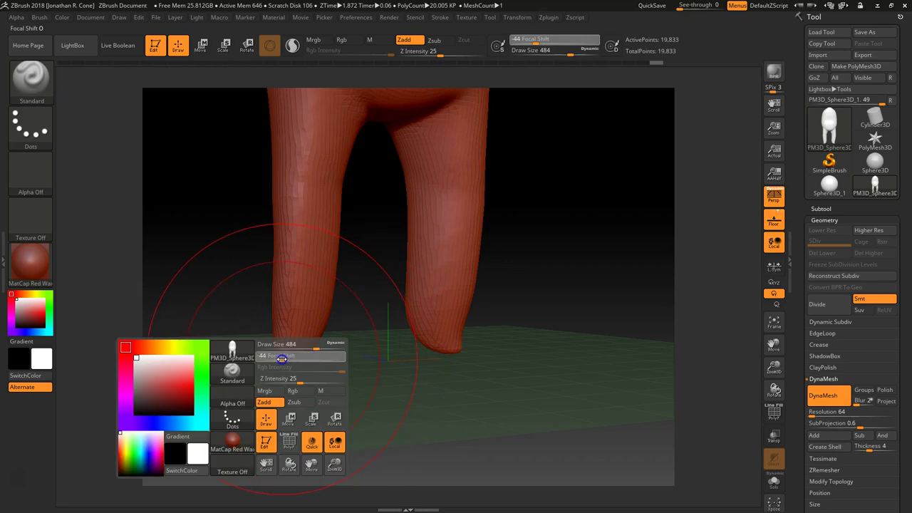
pyautogui.moveTo(315, 360)
pyautogui.mouseDown()
pyautogui.moveTo(320, 350)
pyautogui.moveTo(314, 364)
pyautogui.moveTo(285, 352)
pyautogui.mouseUp()
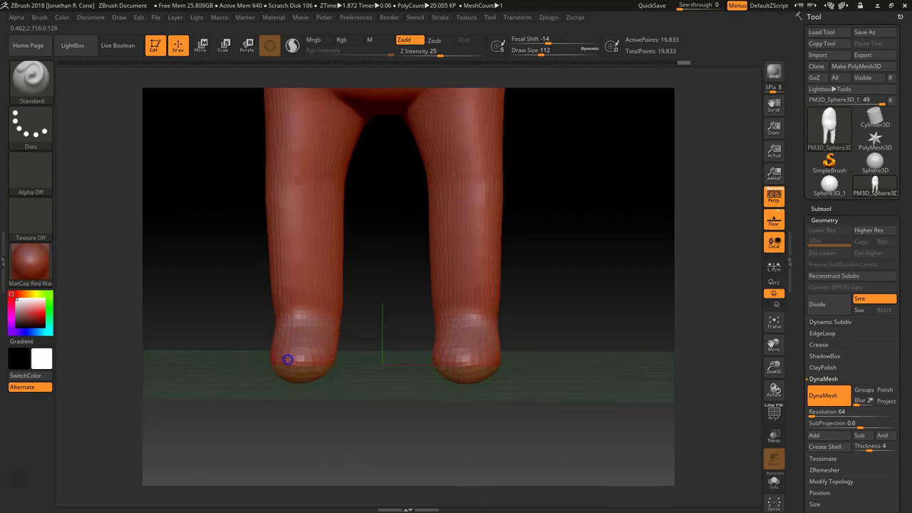
# Extend the feet forward with more Standard strokes and smooth them, working from the side, below and front
pyautogui.moveTo(280, 428)
pyautogui.mouseDown()
pyautogui.moveTo(271, 445)
pyautogui.moveTo(291, 444)
pyautogui.moveTo(281, 434)
pyautogui.moveTo(319, 392)
pyautogui.mouseUp()
pyautogui.press('shift')
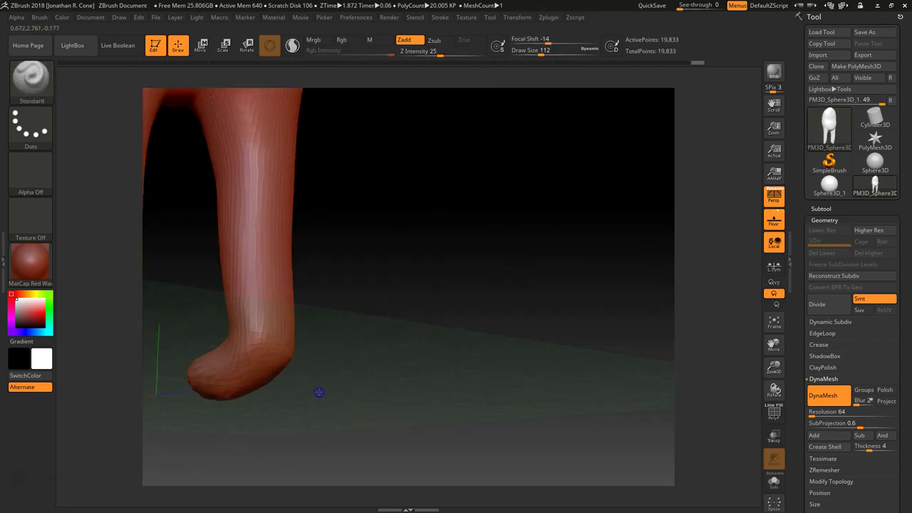
pyautogui.moveTo(253, 383); pyautogui.dragTo(268, 371)
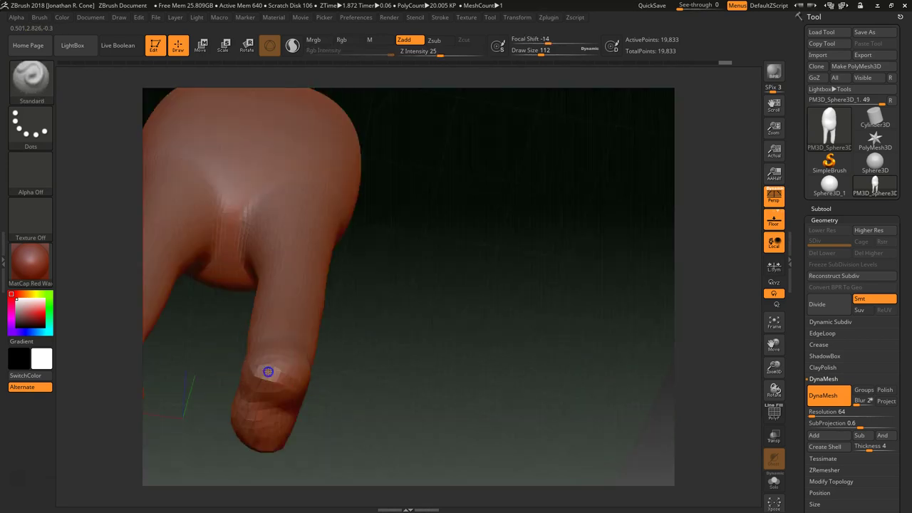
pyautogui.moveTo(304, 434)
pyautogui.mouseDown()
pyautogui.moveTo(342, 392)
pyautogui.moveTo(274, 396)
pyautogui.mouseUp()
pyautogui.press('shift')
pyautogui.moveTo(278, 428)
pyautogui.mouseDown()
pyautogui.moveTo(379, 438)
pyautogui.moveTo(307, 446)
pyautogui.moveTo(322, 473)
pyautogui.moveTo(398, 434)
pyautogui.moveTo(355, 423)
pyautogui.moveTo(369, 416)
pyautogui.moveTo(331, 423)
pyautogui.moveTo(301, 393)
pyautogui.moveTo(328, 425)
pyautogui.moveTo(294, 414)
pyautogui.mouseUp()
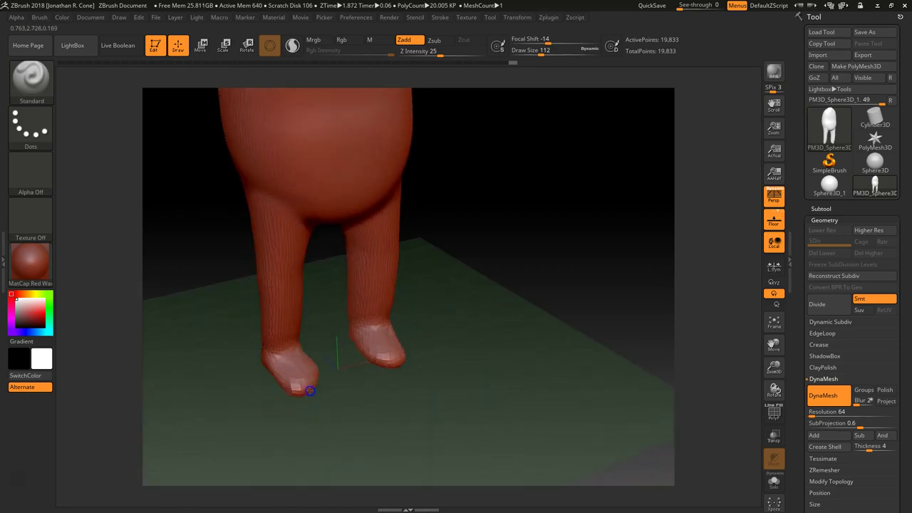
# Smooth the feet, check the stretched polygons in wireframe, and remesh the model with DynaMesh at resolution 64
pyautogui.moveTo(373, 436); pyautogui.dragTo(353, 426)
pyautogui.keyDown('shift'); pyautogui.moveTo(302, 389); pyautogui.dragTo(313, 393); pyautogui.keyUp('shift')
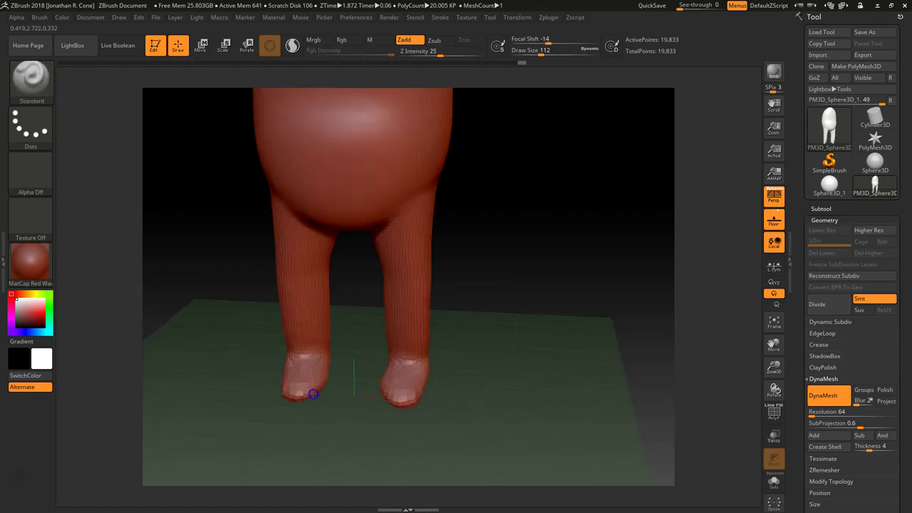
pyautogui.moveTo(258, 444); pyautogui.dragTo(429, 429)
pyautogui.press('shift')
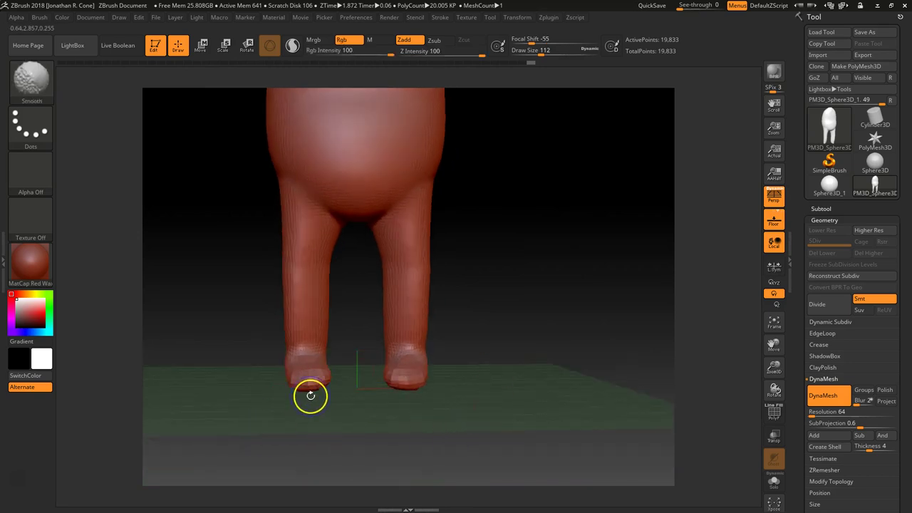
pyautogui.hotkey('shift', 'f')
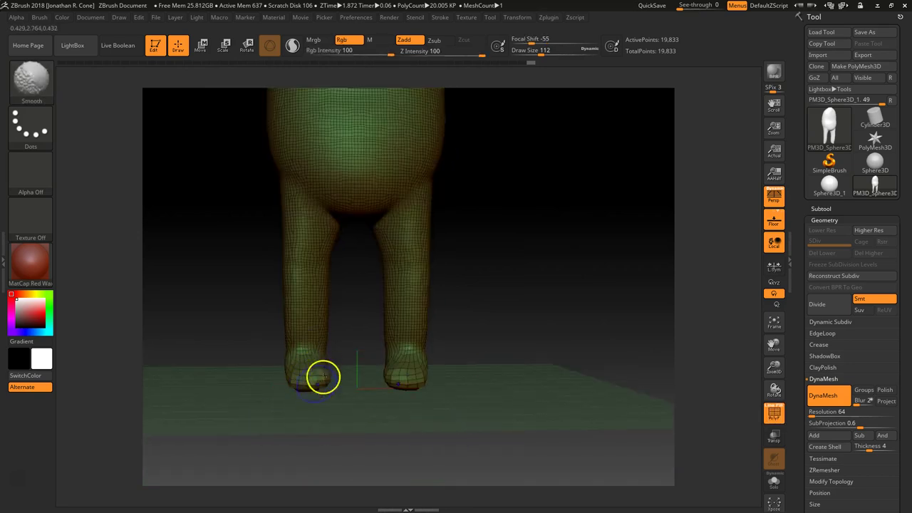
pyautogui.keyDown('ctrl'); pyautogui.moveTo(496, 193); pyautogui.dragTo(536, 287); pyautogui.keyUp('ctrl')
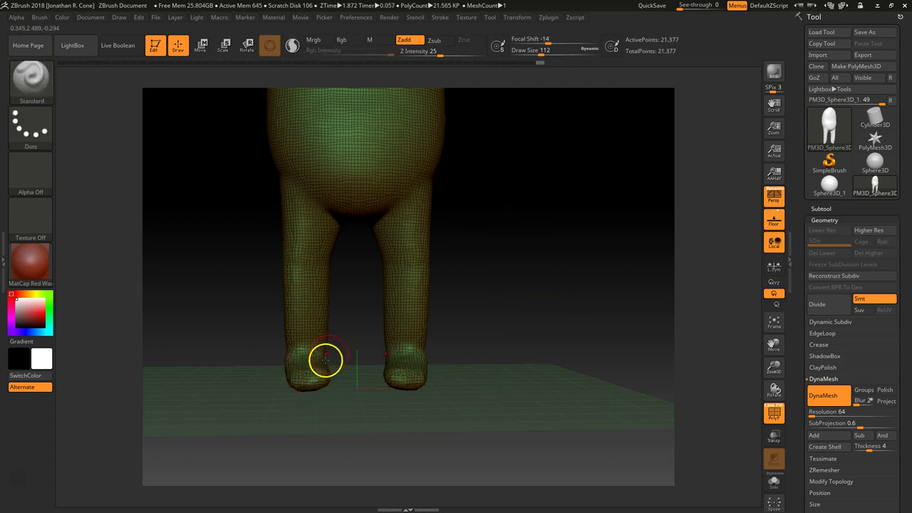
pyautogui.moveTo(242, 369); pyautogui.dragTo(265, 383)
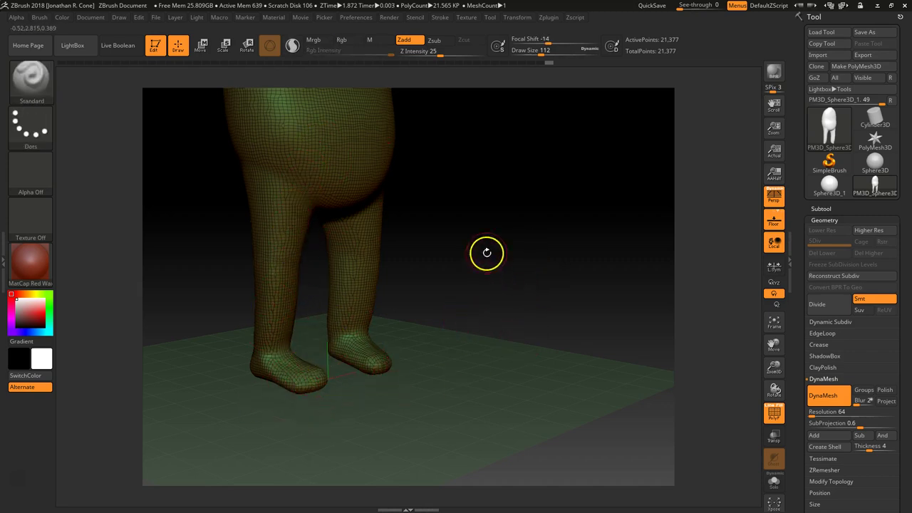
pyautogui.hotkey('shift', 'f')
# Build up a rounded arm stub on each side of the upper body using the Standard brush with draw size 112
pyautogui.moveTo(497, 305)
pyautogui.mouseDown()
pyautogui.moveTo(484, 349)
pyautogui.moveTo(595, 350)
pyautogui.moveTo(529, 320)
pyautogui.moveTo(506, 261)
pyautogui.moveTo(340, 285)
pyautogui.moveTo(361, 255)
pyautogui.moveTo(333, 244)
pyautogui.moveTo(350, 247)
pyautogui.mouseUp()
pyautogui.moveTo(439, 211)
pyautogui.mouseDown()
pyautogui.moveTo(458, 216)
pyautogui.moveTo(516, 322)
pyautogui.moveTo(499, 305)
pyautogui.mouseUp()
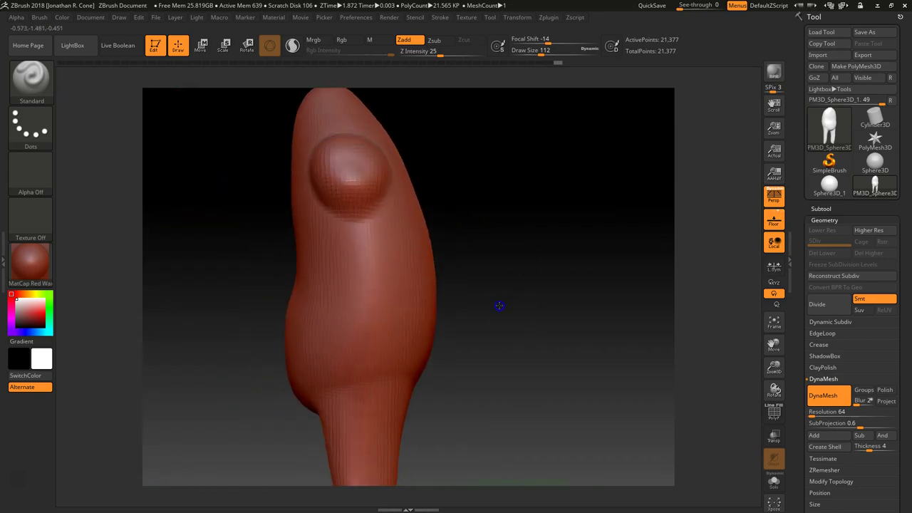
pyautogui.moveTo(456, 178)
pyautogui.mouseDown()
pyautogui.moveTo(538, 176)
pyautogui.moveTo(349, 152)
pyautogui.mouseUp()
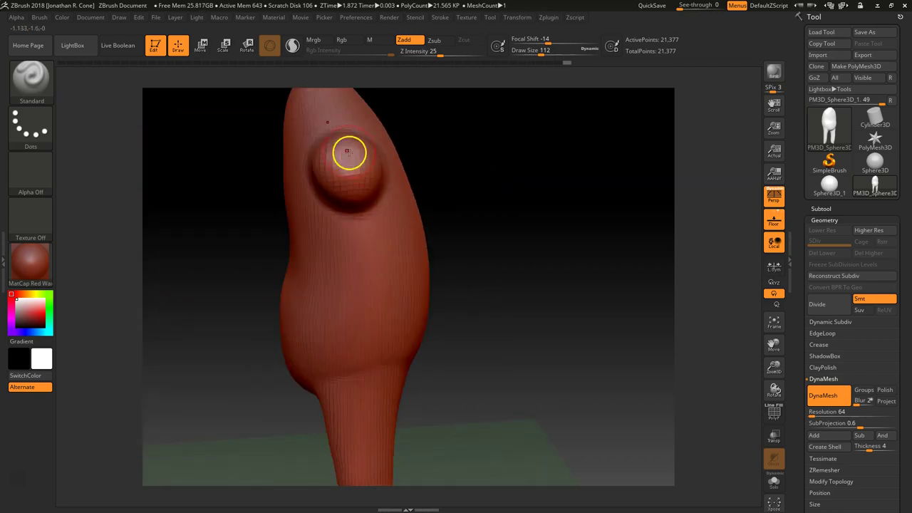
pyautogui.moveTo(492, 236); pyautogui.dragTo(527, 226)
pyautogui.moveTo(442, 256); pyautogui.dragTo(424, 271)
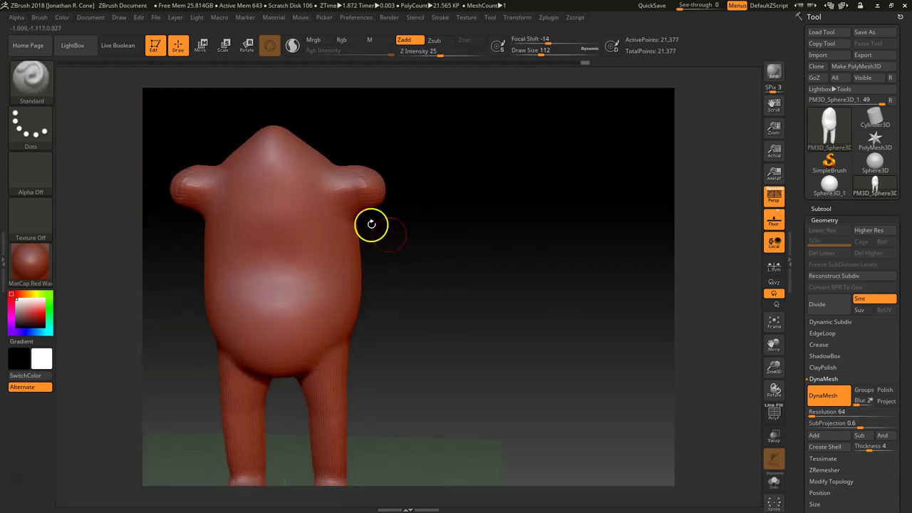
pyautogui.moveTo(450, 234); pyautogui.dragTo(466, 235)
pyautogui.moveTo(494, 274)
pyautogui.mouseDown()
pyautogui.moveTo(446, 287)
pyautogui.moveTo(436, 267)
pyautogui.mouseUp()
# Reposition and shape the arm stubs at the shoulders with an enlarged Move brush, working from the side and front
pyautogui.press('b')
pyautogui.press('m')
pyautogui.press('v')
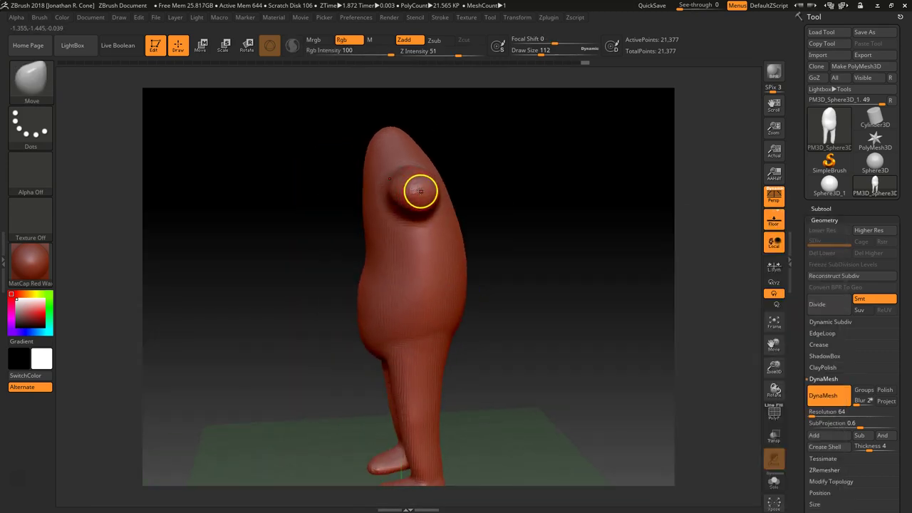
pyautogui.press('space')
pyautogui.moveTo(436, 184); pyautogui.dragTo(438, 184)
pyautogui.moveTo(537, 187); pyautogui.dragTo(585, 194)
pyautogui.press('space')
pyautogui.moveTo(424, 185); pyautogui.dragTo(433, 184)
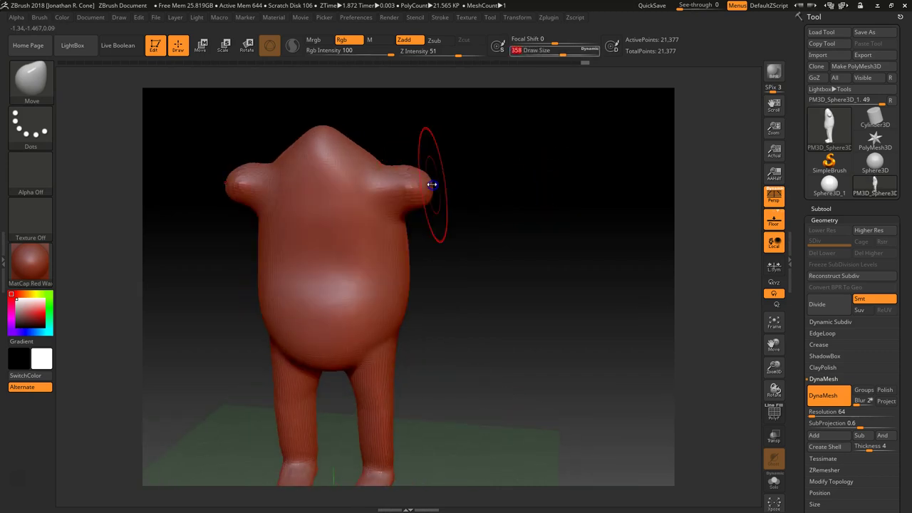
pyautogui.moveTo(485, 222)
pyautogui.keyDown('alt'); pyautogui.mouseDown()
pyautogui.moveTo(440, 259)
pyautogui.moveTo(396, 202)
pyautogui.moveTo(591, 196)
pyautogui.mouseUp(); pyautogui.keyUp('alt')
pyautogui.moveTo(534, 292)
pyautogui.mouseDown()
pyautogui.moveTo(509, 300)
pyautogui.moveTo(554, 283)
pyautogui.moveTo(503, 277)
pyautogui.moveTo(497, 258)
pyautogui.mouseUp()
pyautogui.press('space')
pyautogui.moveTo(429, 193)
pyautogui.mouseDown()
pyautogui.moveTo(453, 194)
pyautogui.moveTo(467, 243)
pyautogui.moveTo(505, 275)
pyautogui.moveTo(520, 263)
pyautogui.mouseUp()
# Mask the torso around the arm stubs on the front and back, using draw size 163 and leaving the arms unmasked
pyautogui.press('space')
pyautogui.moveTo(387, 274)
pyautogui.mouseDown()
pyautogui.moveTo(354, 277)
pyautogui.moveTo(410, 278)
pyautogui.moveTo(299, 245)
pyautogui.moveTo(310, 147)
pyautogui.moveTo(246, 131)
pyautogui.moveTo(249, 312)
pyautogui.moveTo(438, 332)
pyautogui.moveTo(402, 326)
pyautogui.mouseUp()
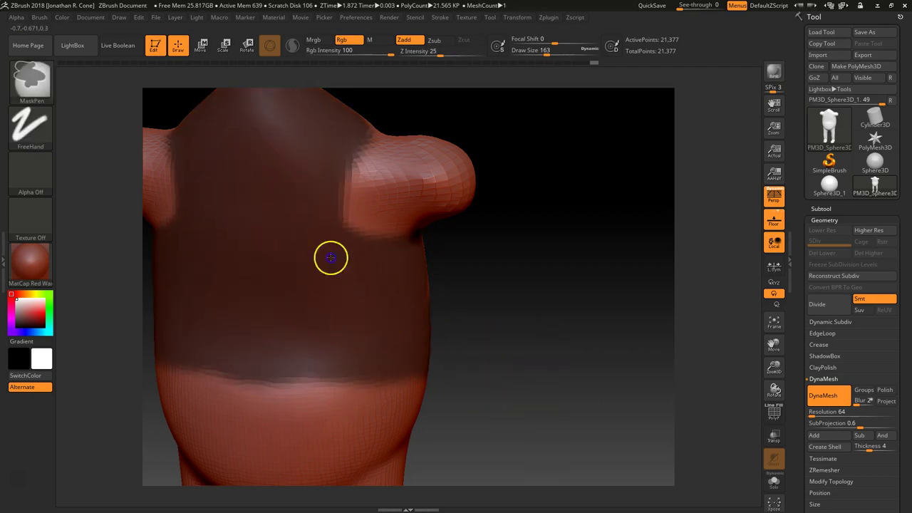
pyautogui.keyDown('ctrl'); pyautogui.moveTo(331, 258); pyautogui.dragTo(324, 245); pyautogui.keyUp('ctrl')
pyautogui.moveTo(627, 345); pyautogui.dragTo(442, 335)
pyautogui.keyDown('ctrl'); pyautogui.moveTo(418, 302); pyautogui.dragTo(486, 253); pyautogui.keyUp('ctrl')
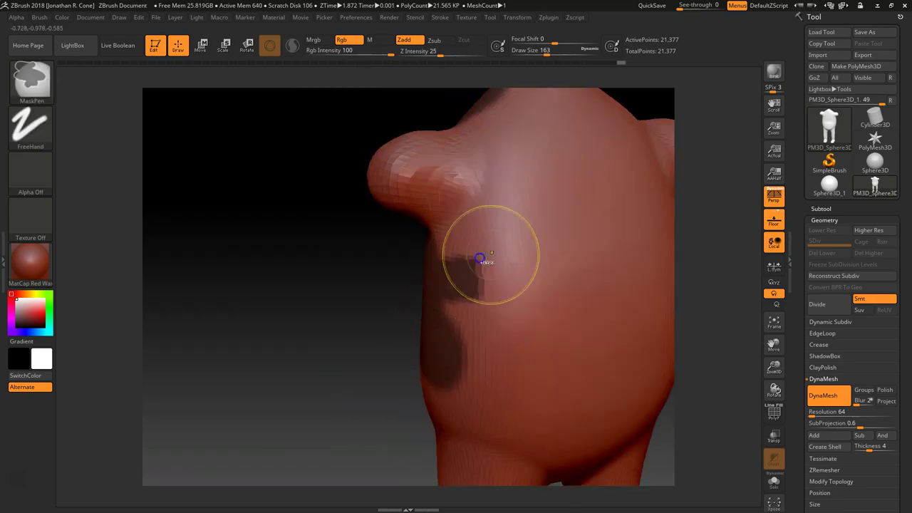
pyautogui.keyDown('ctrl'); pyautogui.moveTo(413, 342); pyautogui.dragTo(493, 247); pyautogui.keyUp('ctrl')
pyautogui.moveTo(456, 325)
pyautogui.keyDown('ctrl'); pyautogui.mouseDown()
pyautogui.moveTo(464, 325)
pyautogui.moveTo(452, 264)
pyautogui.moveTo(516, 244)
pyautogui.moveTo(517, 128)
pyautogui.moveTo(530, 159)
pyautogui.moveTo(494, 252)
pyautogui.moveTo(523, 114)
pyautogui.moveTo(550, 87)
pyautogui.moveTo(583, 285)
pyautogui.moveTo(542, 391)
pyautogui.moveTo(428, 417)
pyautogui.mouseUp(); pyautogui.keyUp('ctrl')
pyautogui.moveTo(135, 413)
pyautogui.mouseDown()
pyautogui.moveTo(244, 421)
pyautogui.moveTo(209, 407)
pyautogui.mouseUp()
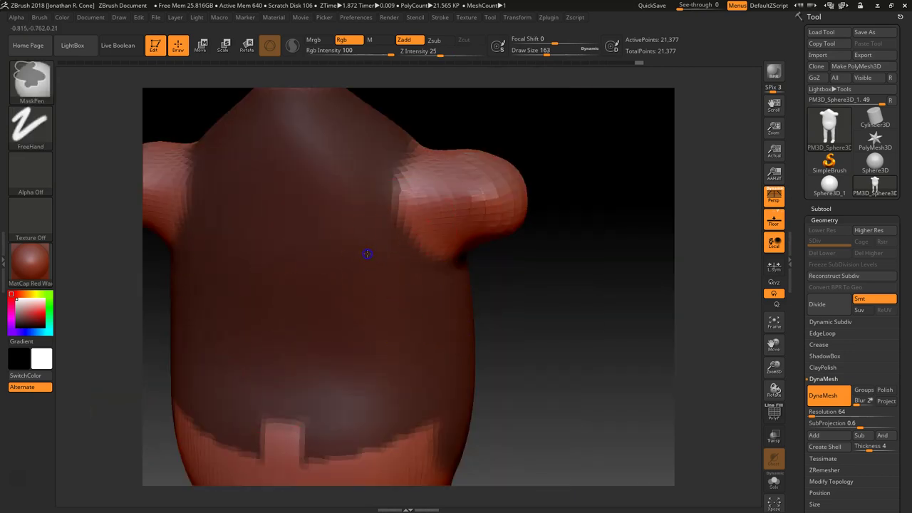
# Try clearing the torso mask, undo it, and check the mesh in wireframe
pyautogui.keyDown('alt'); pyautogui.moveTo(582, 350); pyautogui.dragTo(457, 346); pyautogui.keyUp('alt')
pyautogui.moveTo(516, 201)
pyautogui.keyDown('ctrl'); pyautogui.mouseDown()
pyautogui.moveTo(538, 366)
pyautogui.moveTo(520, 332)
pyautogui.moveTo(456, 306)
pyautogui.mouseUp(); pyautogui.keyUp('ctrl')
pyautogui.hotkey('ctrl', 'z')
pyautogui.hotkey('shift', 'f')
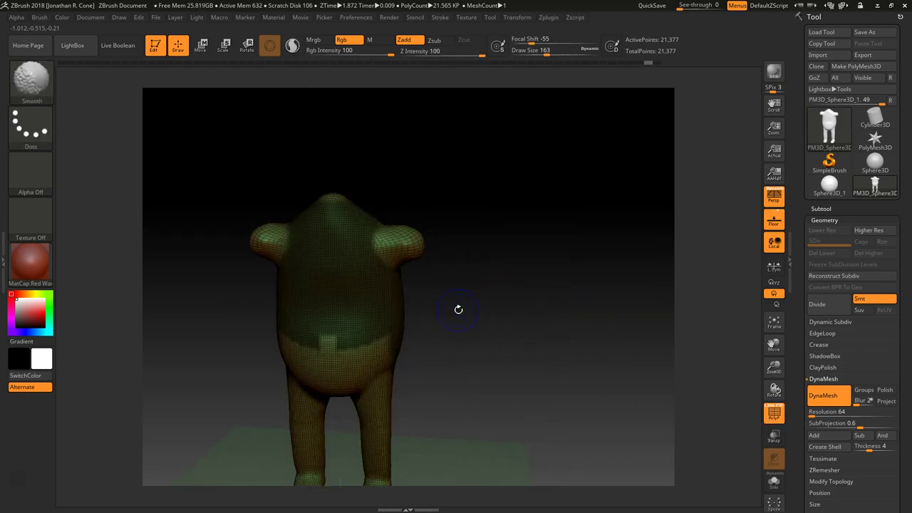
pyautogui.hotkey('shift', 'f')
# Pull the unmasked stubs outward into long horizontal arms using the Move brush with draw size 743
pyautogui.moveTo(482, 299)
pyautogui.mouseDown()
pyautogui.moveTo(433, 322)
pyautogui.moveTo(458, 332)
pyautogui.moveTo(464, 264)
pyautogui.mouseUp()
pyautogui.press('space')
pyautogui.press('space')
pyautogui.moveTo(424, 232); pyautogui.dragTo(656, 224)
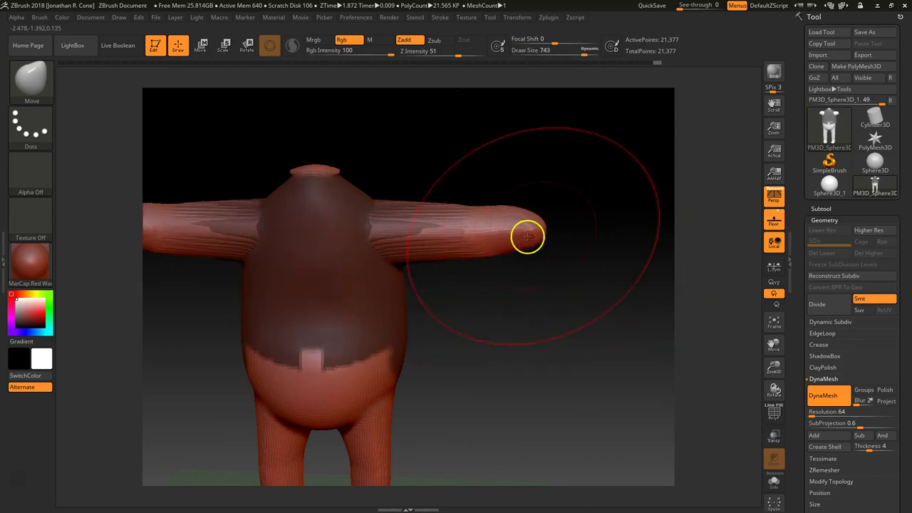
pyautogui.moveTo(524, 380); pyautogui.dragTo(546, 372)
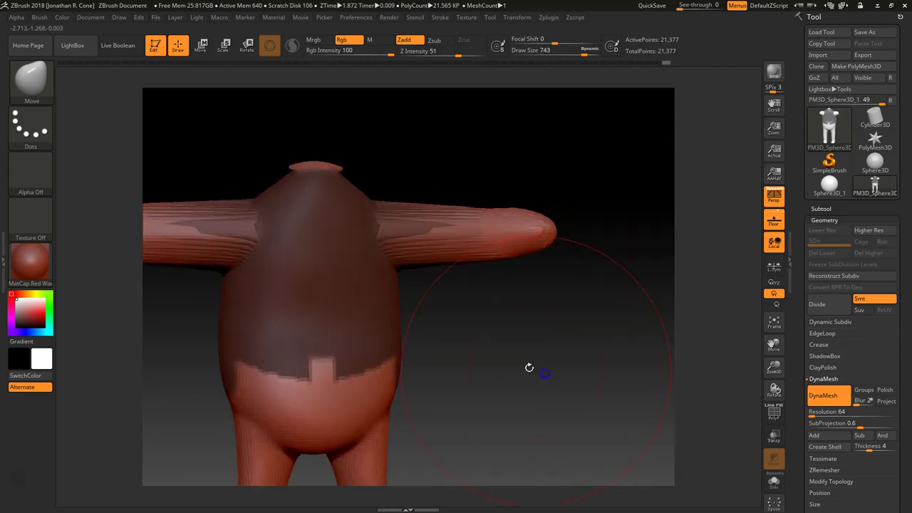
pyautogui.moveTo(369, 256)
pyautogui.keyDown('shift'); pyautogui.mouseDown()
pyautogui.moveTo(420, 299)
pyautogui.moveTo(265, 263)
pyautogui.moveTo(318, 273)
pyautogui.mouseUp(); pyautogui.keyUp('shift')
pyautogui.keyDown('alt'); pyautogui.moveTo(508, 382); pyautogui.dragTo(449, 385); pyautogui.keyUp('alt')
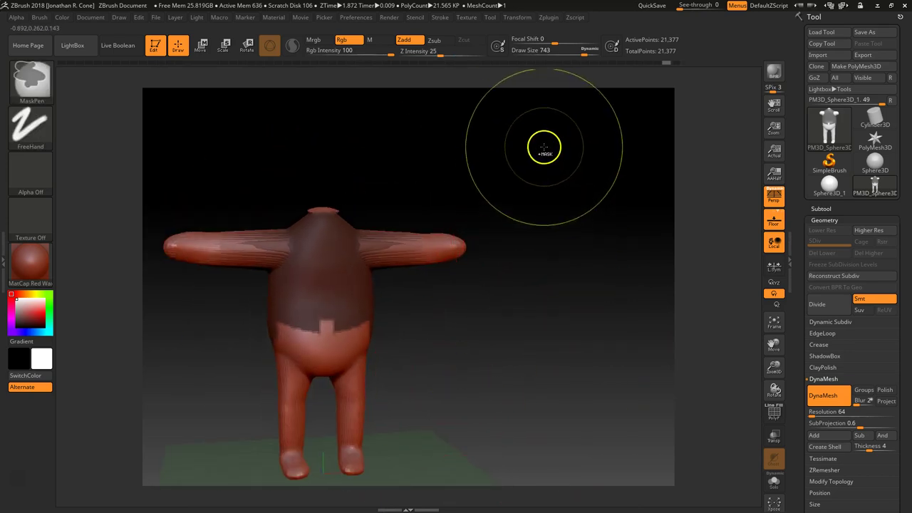
# Clear the torso mask and remesh the stretched arms with DynaMesh at resolution 64
pyautogui.keyDown('ctrl'); pyautogui.moveTo(544, 147); pyautogui.dragTo(581, 294); pyautogui.keyUp('ctrl')
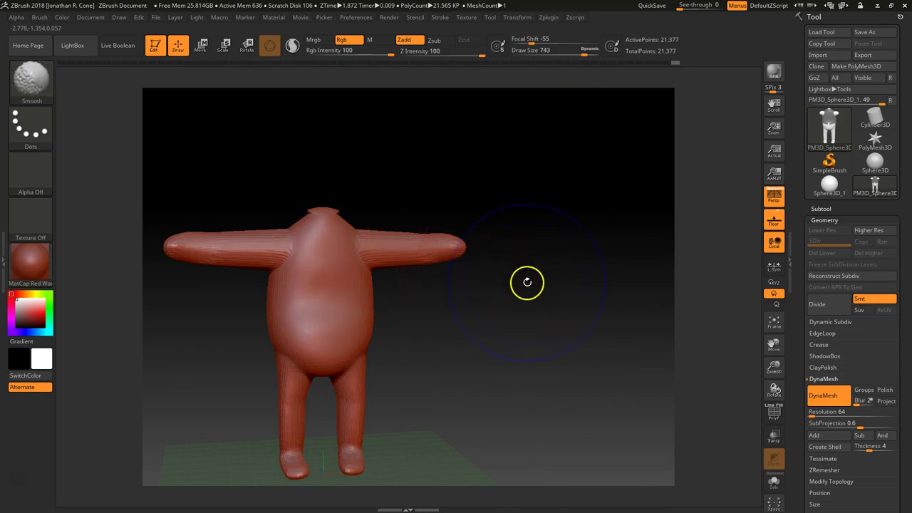
pyautogui.hotkey('shift', 'f')
pyautogui.hotkey('shift', 'f')
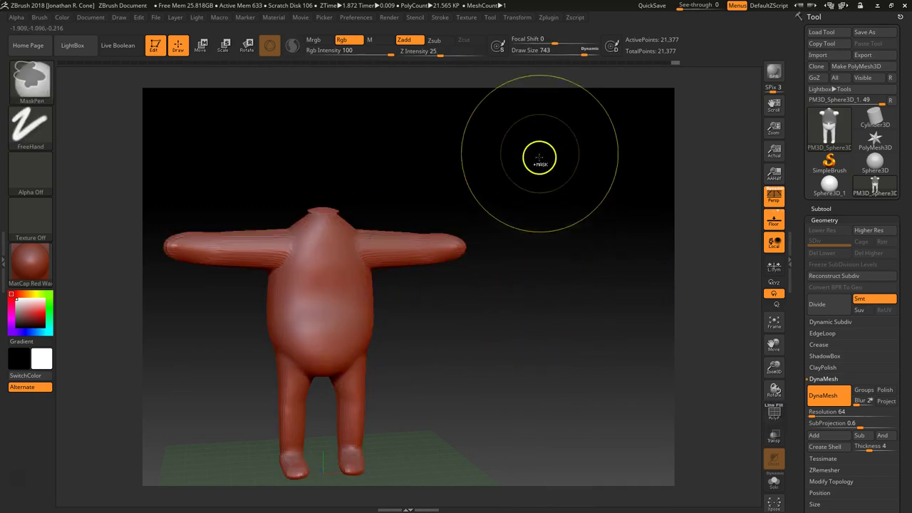
pyautogui.moveTo(495, 319); pyautogui.dragTo(509, 340)
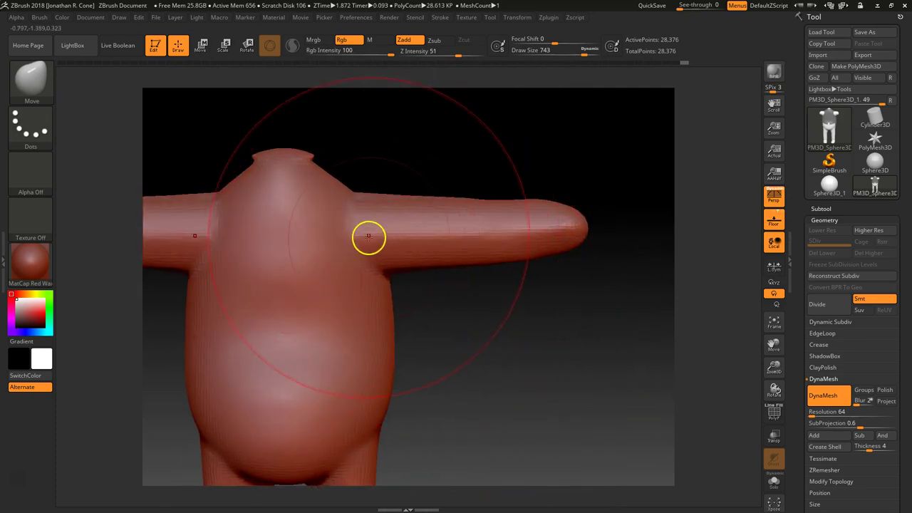
# Reshape the shoulders using the Move brush with draw size 239 and smooth the arms from the front and back
pyautogui.press('b')
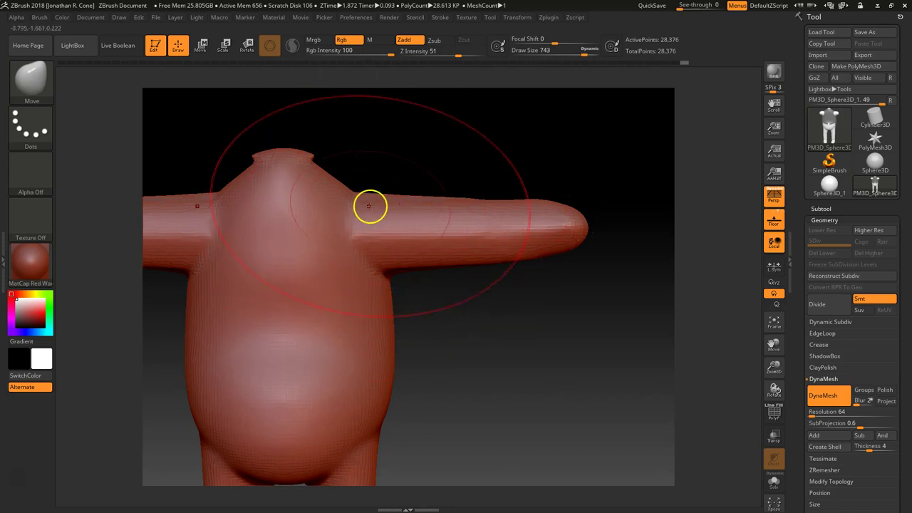
pyautogui.press('space')
pyautogui.moveTo(382, 214); pyautogui.dragTo(340, 213)
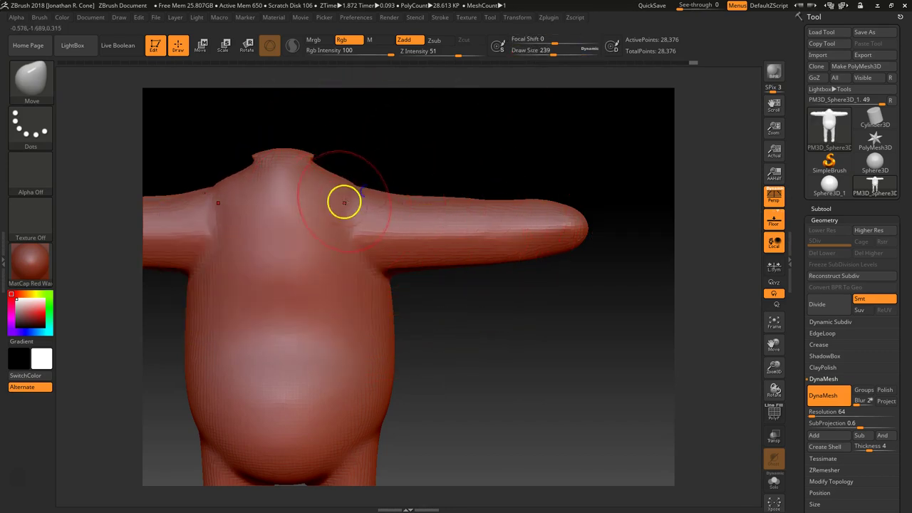
pyautogui.moveTo(392, 273)
pyautogui.mouseDown(button='right')
pyautogui.moveTo(399, 297)
pyautogui.moveTo(411, 270)
pyautogui.mouseUp(button='right')
pyautogui.keyDown('shift'); pyautogui.moveTo(350, 312); pyautogui.dragTo(467, 252, button='right'); pyautogui.keyUp('shift')
pyautogui.moveTo(525, 202); pyautogui.dragTo(472, 185, button='right')
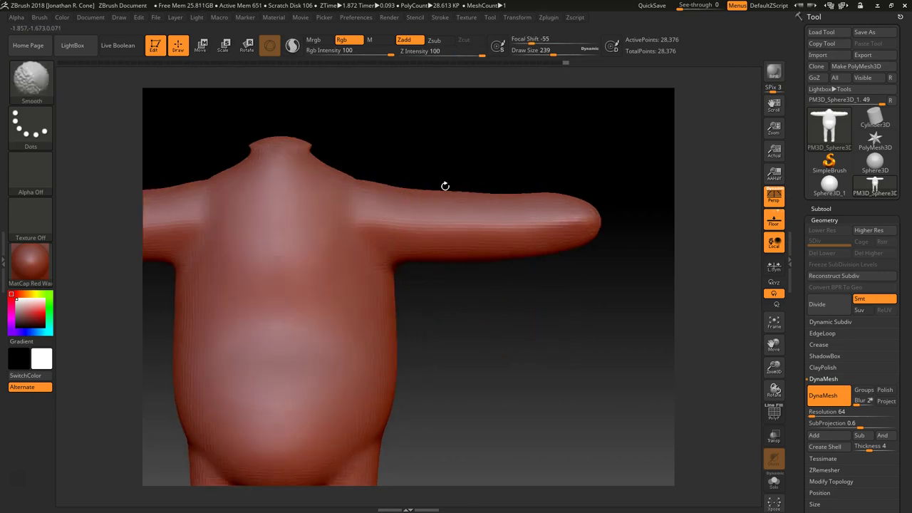
pyautogui.moveTo(550, 283); pyautogui.dragTo(532, 266)
pyautogui.moveTo(605, 270); pyautogui.dragTo(499, 236)
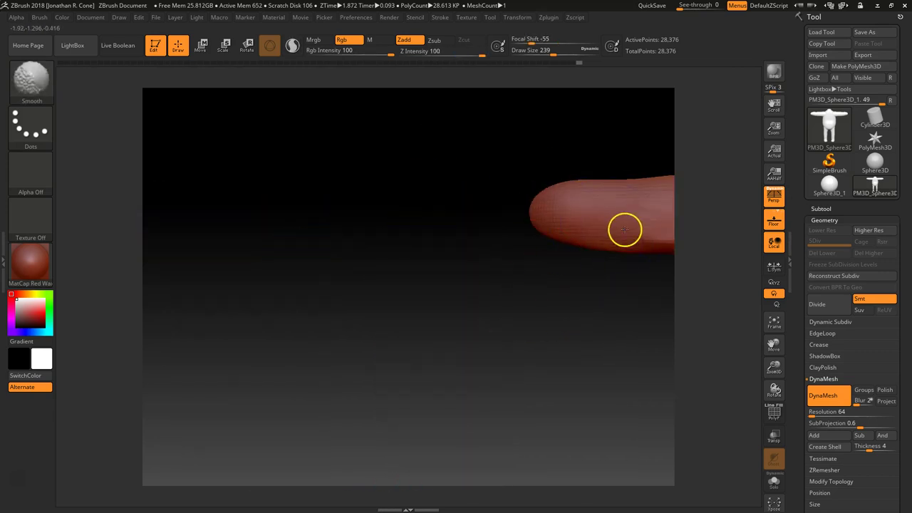
pyautogui.keyDown('alt'); pyautogui.moveTo(503, 340); pyautogui.dragTo(330, 352); pyautogui.keyUp('alt')
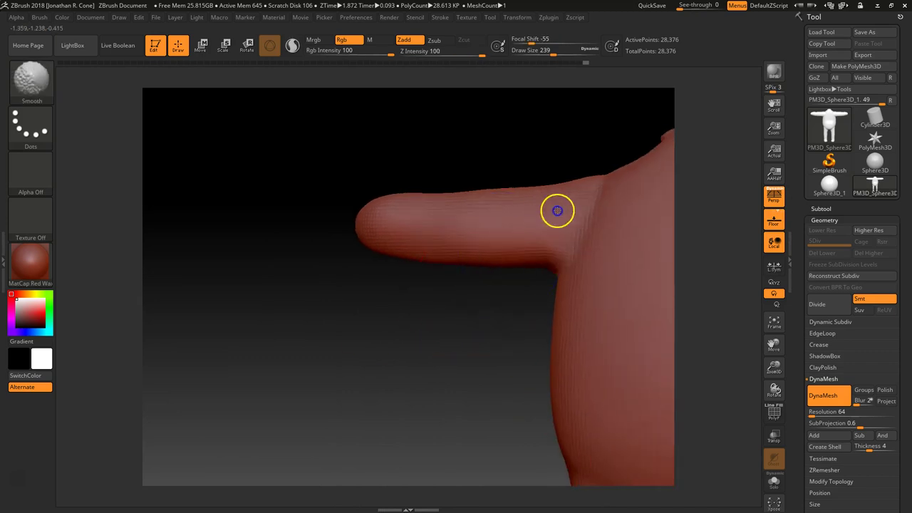
pyautogui.moveTo(285, 328); pyautogui.dragTo(499, 342)
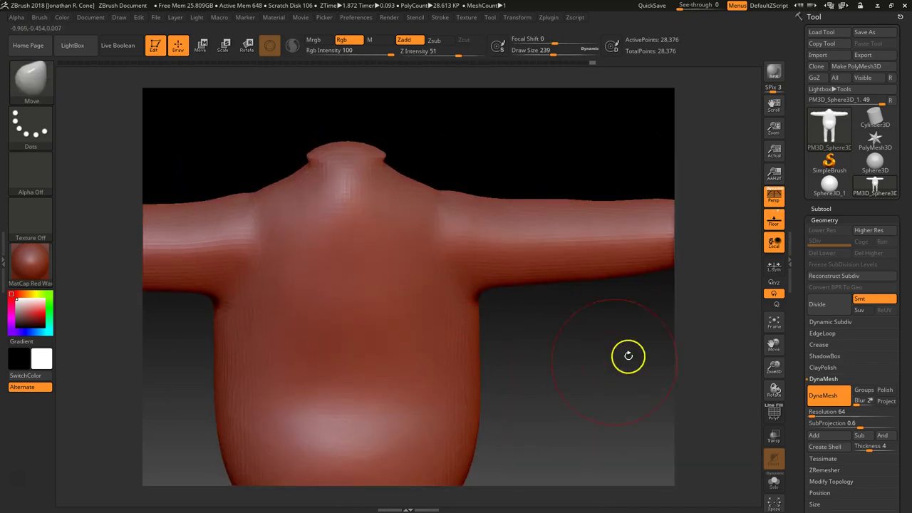
# Start the head by adding volume on top of the neck, using the Standard brush with draw size 223, and smooth it
pyautogui.keyDown('alt'); pyautogui.moveTo(628, 356); pyautogui.dragTo(565, 337); pyautogui.keyUp('alt')
pyautogui.keyDown('ctrl'); pyautogui.moveTo(565, 337); pyautogui.dragTo(482, 367, button='right'); pyautogui.keyUp('ctrl')
pyautogui.moveTo(492, 218); pyautogui.dragTo(423, 236, button='right')
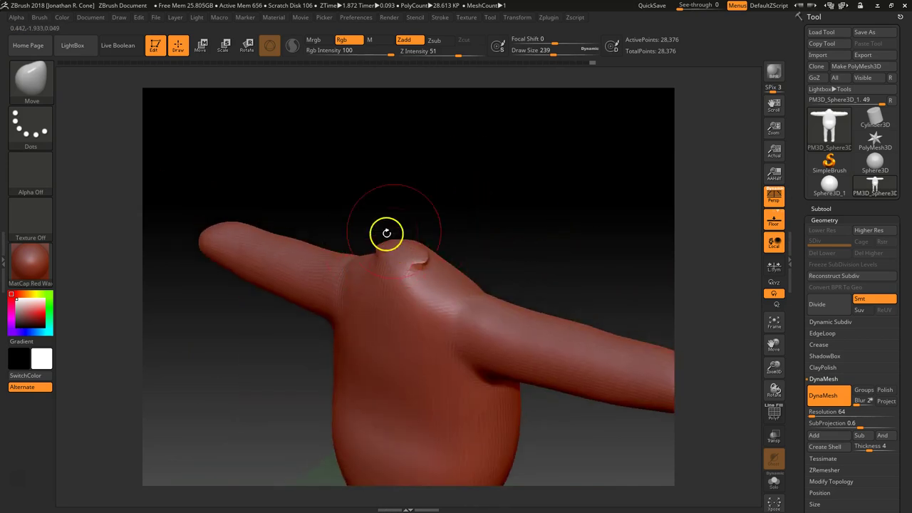
pyautogui.moveTo(485, 241); pyautogui.dragTo(361, 267, button='right')
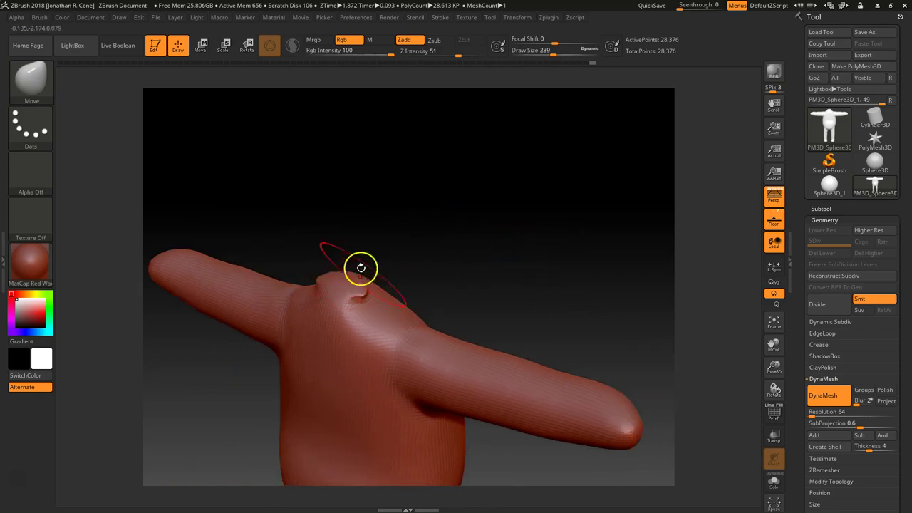
pyautogui.press('b')
pyautogui.press('s')
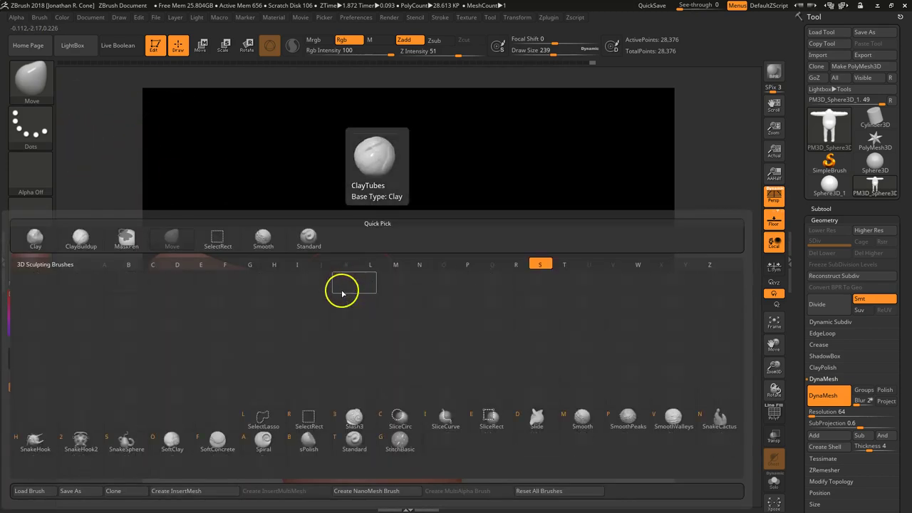
pyautogui.press('t')
pyautogui.press('space')
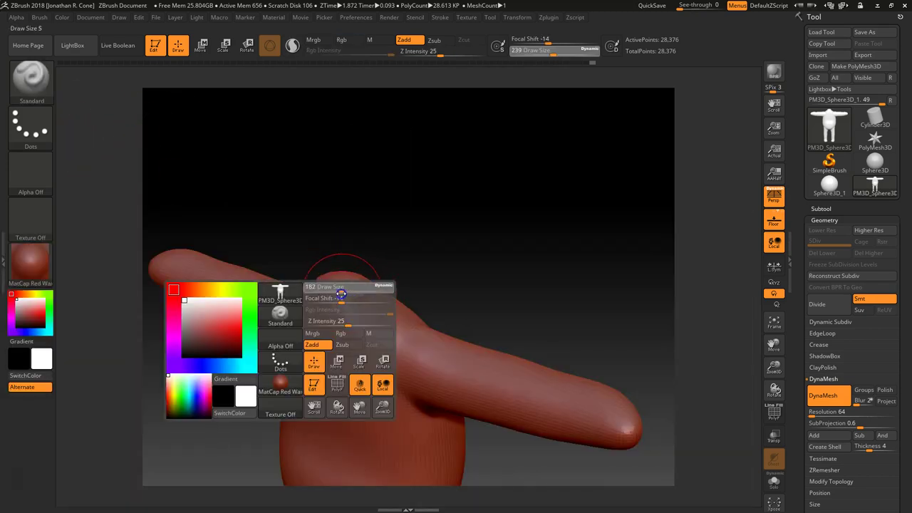
pyautogui.moveTo(342, 294); pyautogui.dragTo(346, 294)
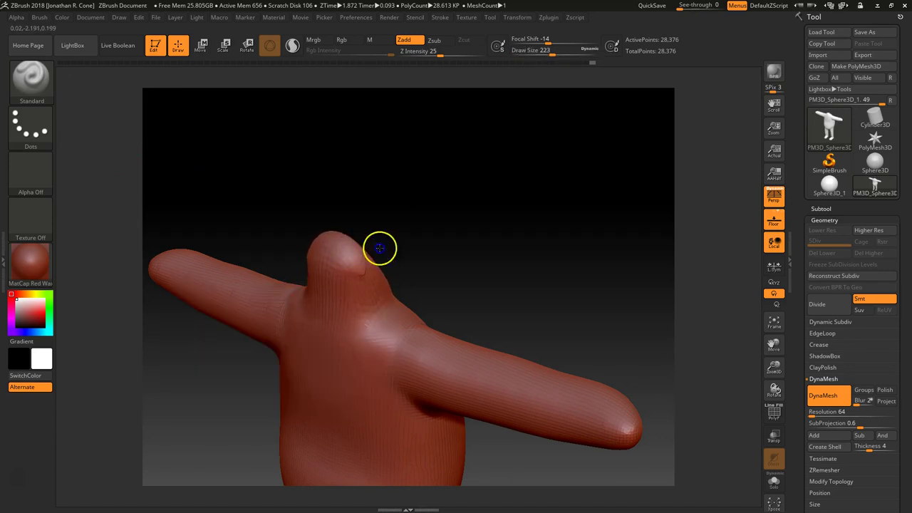
pyautogui.moveTo(352, 254)
pyautogui.keyDown('shift'); pyautogui.mouseDown()
pyautogui.moveTo(350, 274)
pyautogui.moveTo(341, 263)
pyautogui.mouseUp(); pyautogui.keyUp('shift')
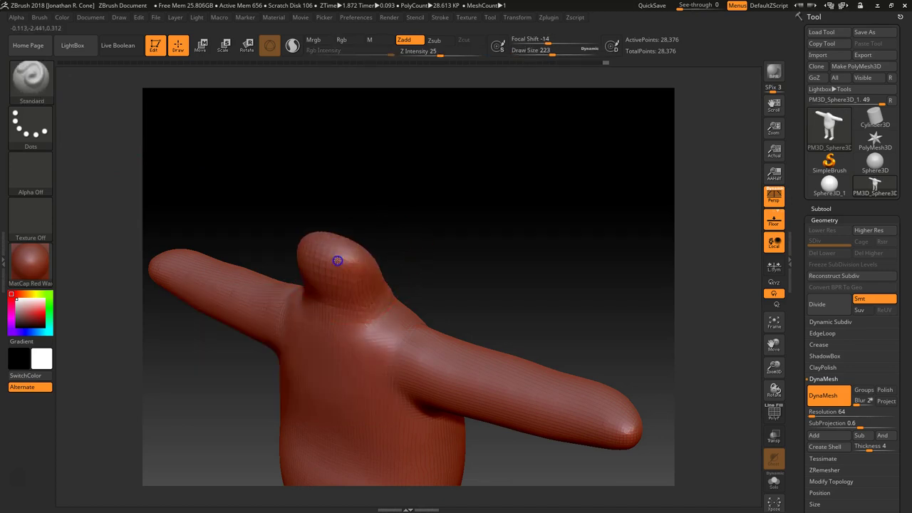
# Enlarge the head with more Standard strokes on its front, sides and top, working from several angles
pyautogui.moveTo(530, 238); pyautogui.dragTo(362, 280)
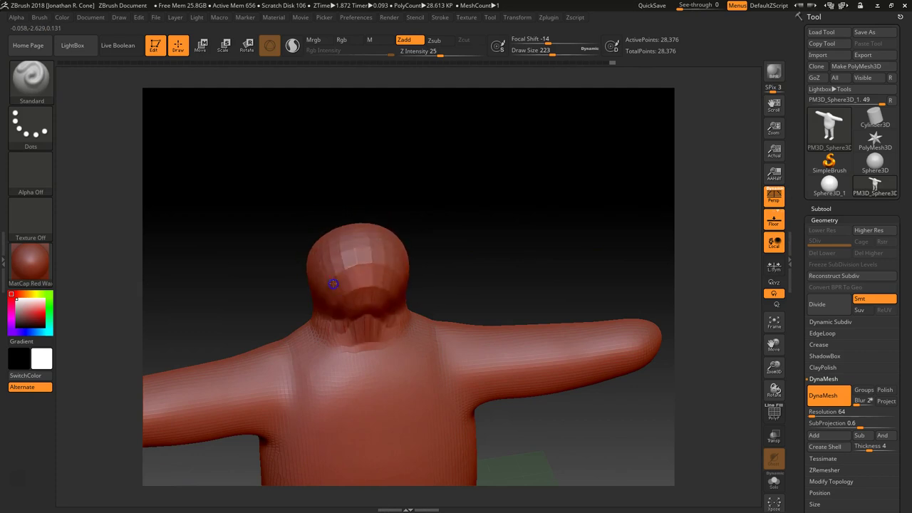
pyautogui.moveTo(332, 244); pyautogui.dragTo(305, 207)
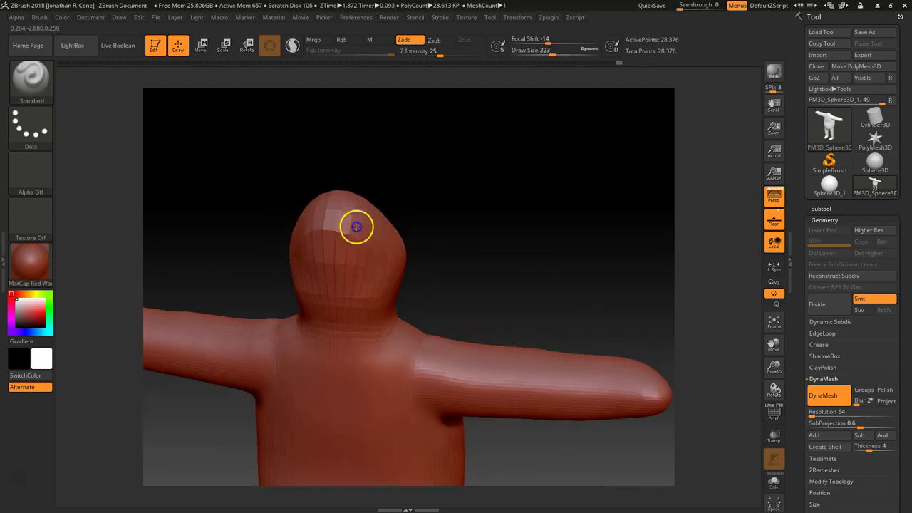
pyautogui.moveTo(480, 192)
pyautogui.mouseDown()
pyautogui.moveTo(495, 191)
pyautogui.moveTo(307, 228)
pyautogui.mouseUp()
pyautogui.moveTo(249, 241)
pyautogui.mouseDown()
pyautogui.moveTo(235, 263)
pyautogui.moveTo(245, 201)
pyautogui.mouseUp()
pyautogui.moveTo(470, 201); pyautogui.dragTo(558, 192)
pyautogui.moveTo(257, 191); pyautogui.dragTo(275, 202)
pyautogui.moveTo(492, 232)
pyautogui.mouseDown()
pyautogui.moveTo(411, 230)
pyautogui.moveTo(374, 216)
pyautogui.moveTo(516, 183)
pyautogui.moveTo(578, 185)
pyautogui.moveTo(557, 187)
pyautogui.moveTo(542, 207)
pyautogui.moveTo(524, 211)
pyautogui.mouseUp()
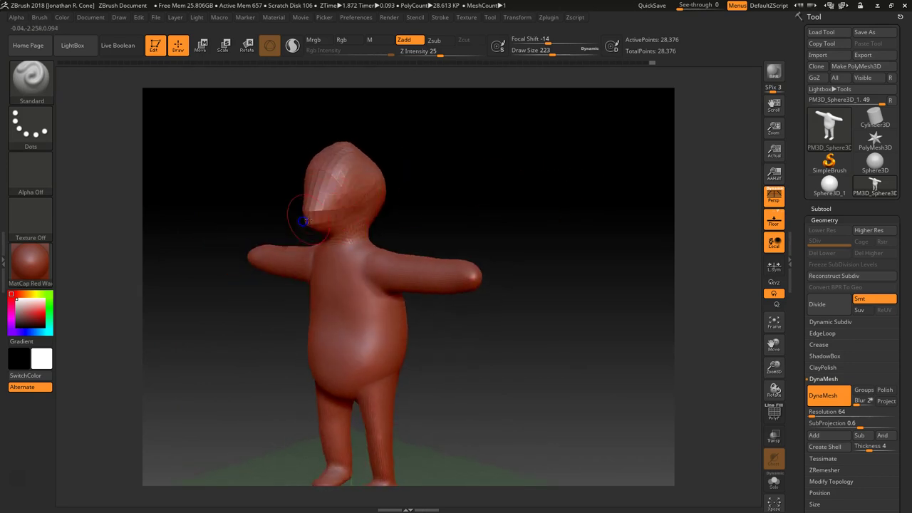
# Smooth the faceted front of the head and remesh the figure with DynaMesh at resolution 64
pyautogui.keyDown('shift'); pyautogui.moveTo(309, 204); pyautogui.dragTo(318, 196); pyautogui.keyUp('shift')
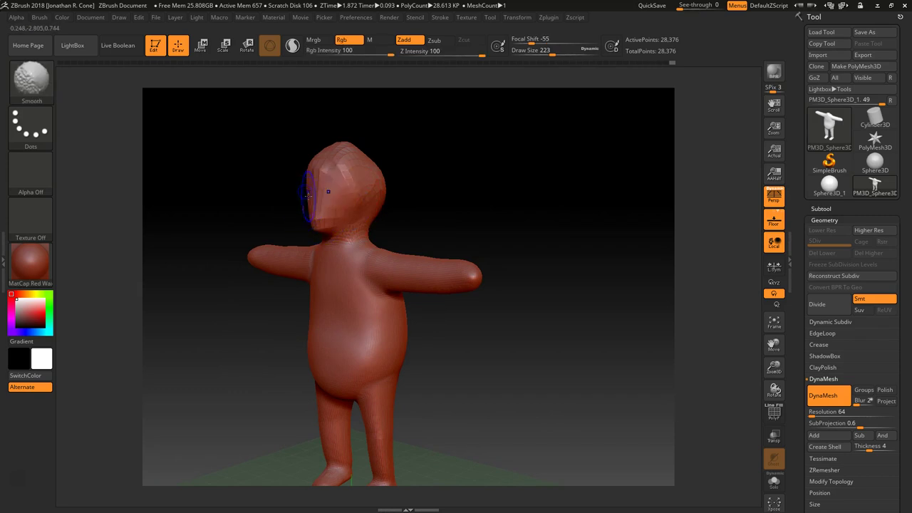
pyautogui.keyDown('ctrl'); pyautogui.moveTo(516, 158); pyautogui.dragTo(619, 235); pyautogui.keyUp('ctrl')
# Smooth the remeshed face and the back of the head down to the neck, undoing one stroke along the way
pyautogui.keyDown('alt'); pyautogui.moveTo(459, 230); pyautogui.dragTo(524, 246); pyautogui.keyUp('alt')
pyautogui.keyDown('alt'); pyautogui.moveTo(523, 103); pyautogui.dragTo(546, 379); pyautogui.keyUp('alt')
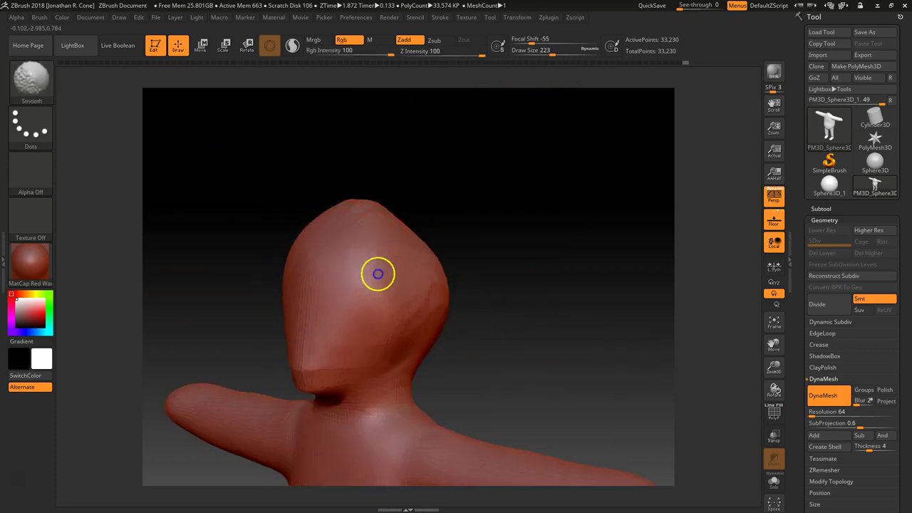
pyautogui.keyDown('shift'); pyautogui.moveTo(554, 275); pyautogui.dragTo(554, 286); pyautogui.keyUp('shift')
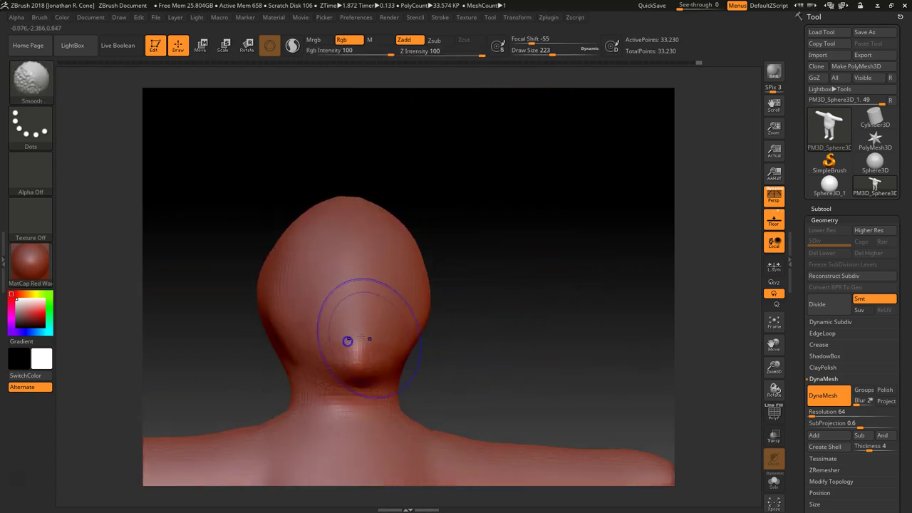
pyautogui.moveTo(525, 330); pyautogui.dragTo(355, 326)
pyautogui.hotkey('ctrl', 'z')
pyautogui.keyDown('shift'); pyautogui.moveTo(373, 266); pyautogui.dragTo(351, 342); pyautogui.keyUp('shift')
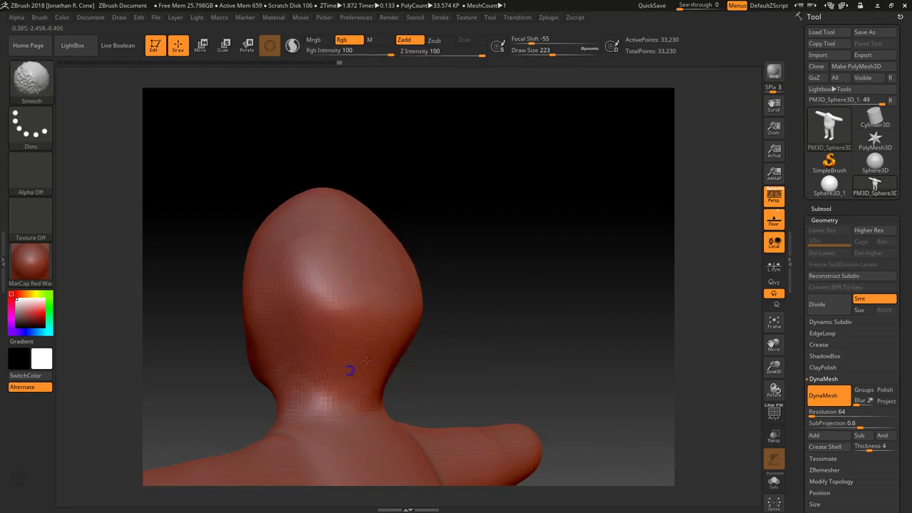
# Round out the side and back of the head with the Standard brush at draw size 223, and smooth the crown and forehead
pyautogui.moveTo(480, 281)
pyautogui.mouseDown()
pyautogui.moveTo(378, 271)
pyautogui.moveTo(379, 231)
pyautogui.moveTo(379, 273)
pyautogui.moveTo(332, 204)
pyautogui.moveTo(366, 223)
pyautogui.mouseUp()
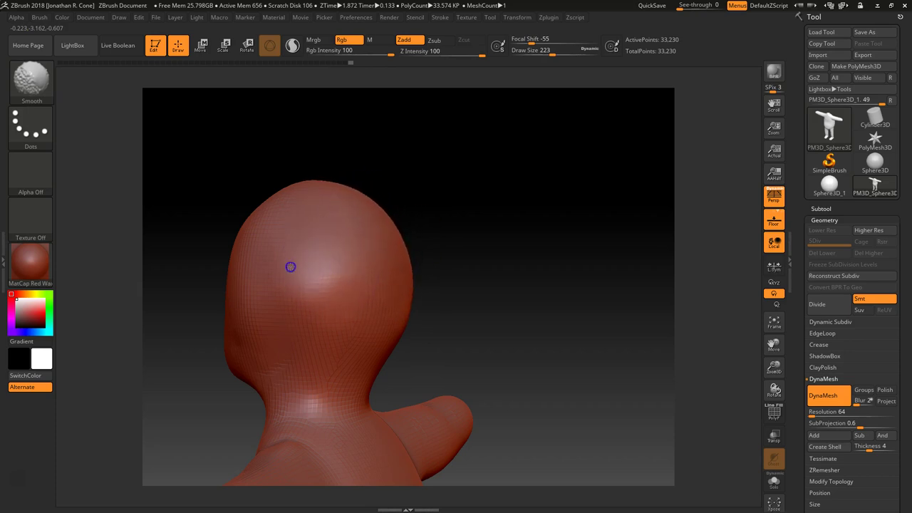
pyautogui.moveTo(499, 291)
pyautogui.mouseDown()
pyautogui.moveTo(516, 297)
pyautogui.moveTo(551, 262)
pyautogui.mouseUp()
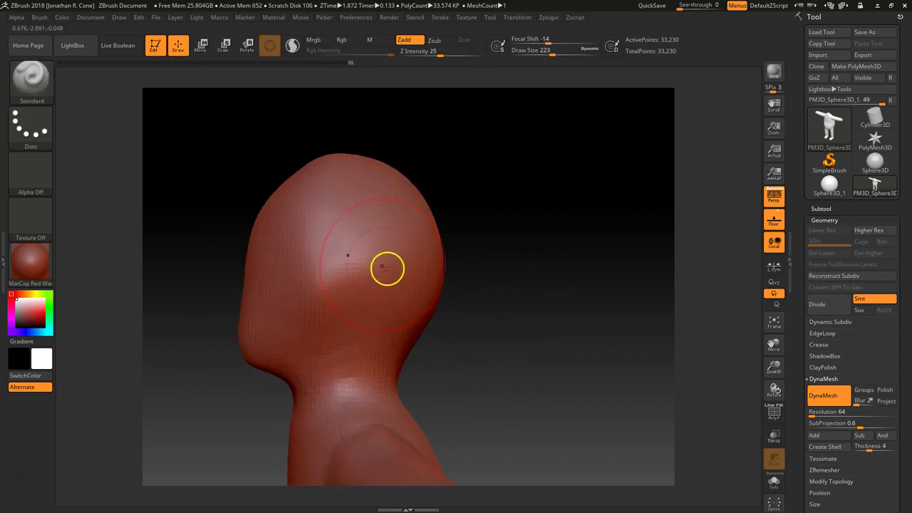
pyautogui.moveTo(515, 306); pyautogui.dragTo(428, 254)
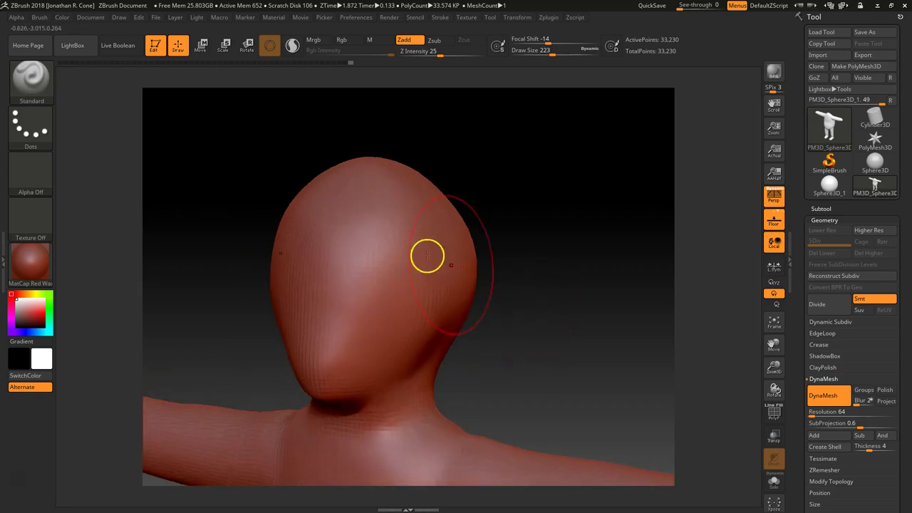
pyautogui.keyDown('shift'); pyautogui.moveTo(365, 183); pyautogui.dragTo(343, 194); pyautogui.keyUp('shift')
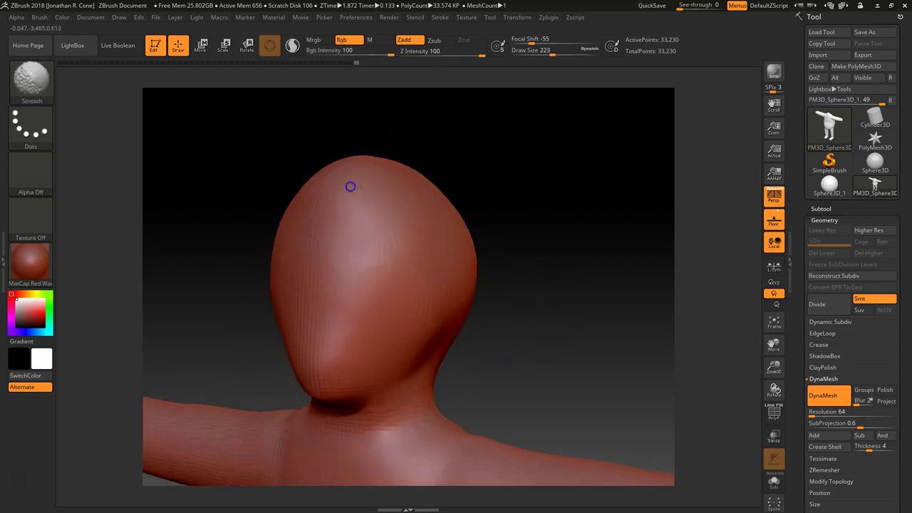
pyautogui.moveTo(358, 228)
pyautogui.keyDown('shift'); pyautogui.mouseDown()
pyautogui.moveTo(413, 221)
pyautogui.moveTo(397, 243)
pyautogui.moveTo(452, 236)
pyautogui.mouseUp(); pyautogui.keyUp('shift')
pyautogui.moveTo(634, 314)
pyautogui.mouseDown()
pyautogui.moveTo(585, 334)
pyautogui.moveTo(570, 307)
pyautogui.moveTo(428, 269)
pyautogui.moveTo(496, 416)
pyautogui.moveTo(544, 409)
pyautogui.moveTo(537, 402)
pyautogui.mouseUp()
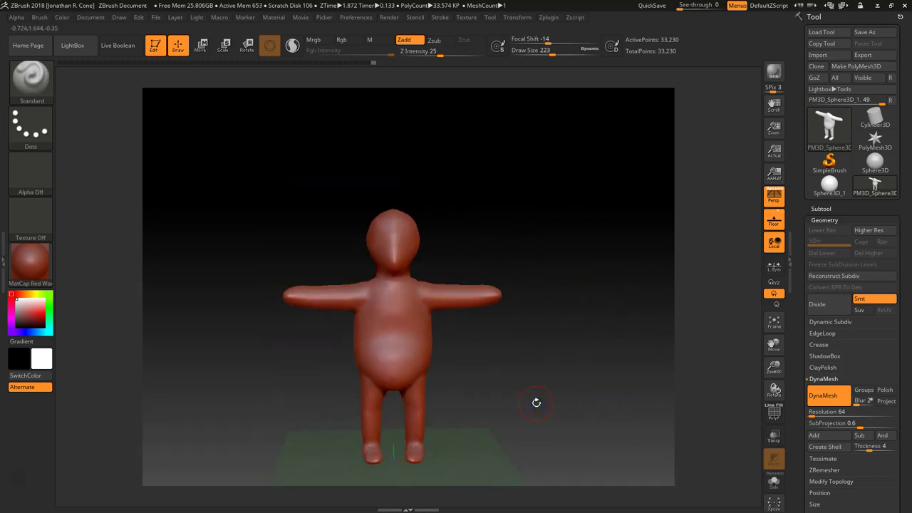